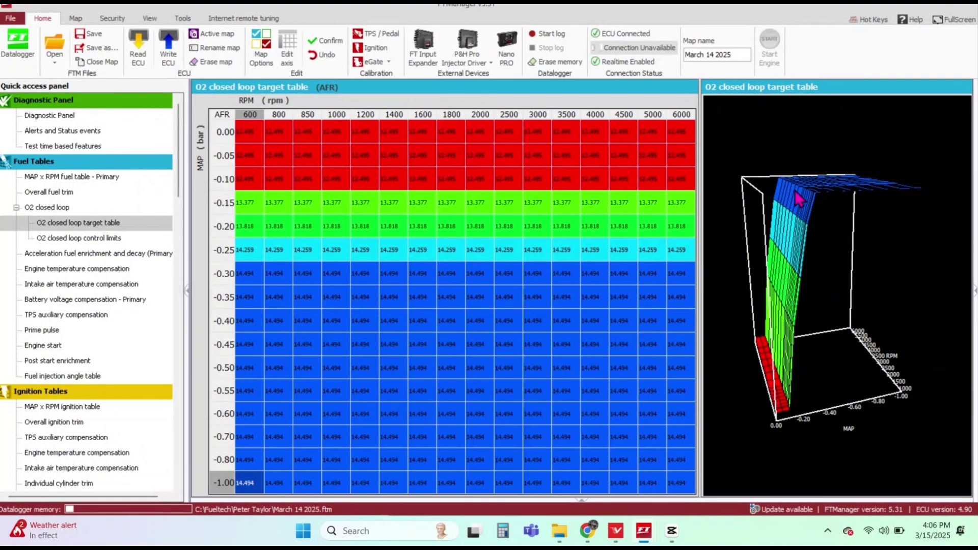
- Set the O2 closed loop target to 12.7 AFR at every RPM in the 0.00, -0.05 and -0.10 bar rows
drag(260, 131, 683, 178)
text(12.7)
key(Return)
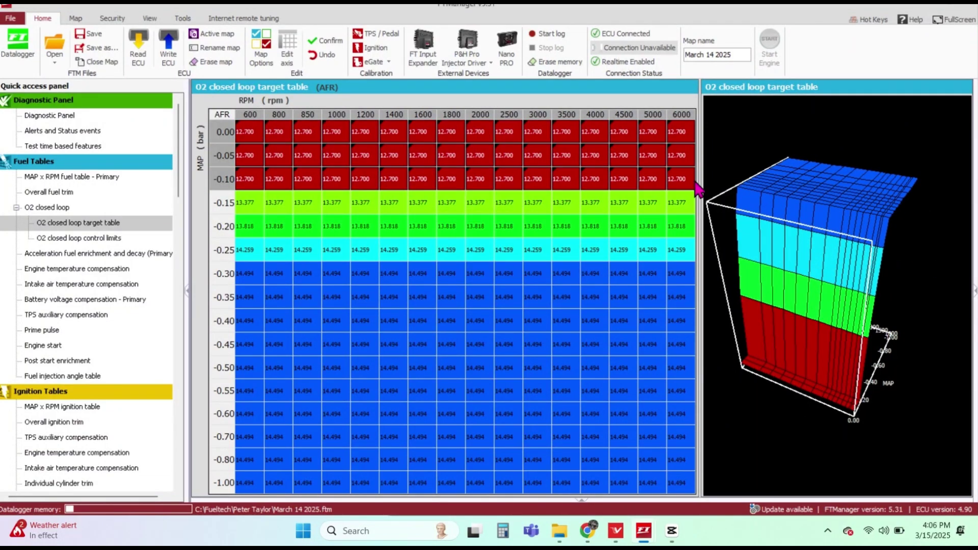
- Look through the MAP x RPM fuel and ignition tables, the rev launch timing table and the time based compensations
click(90, 177)
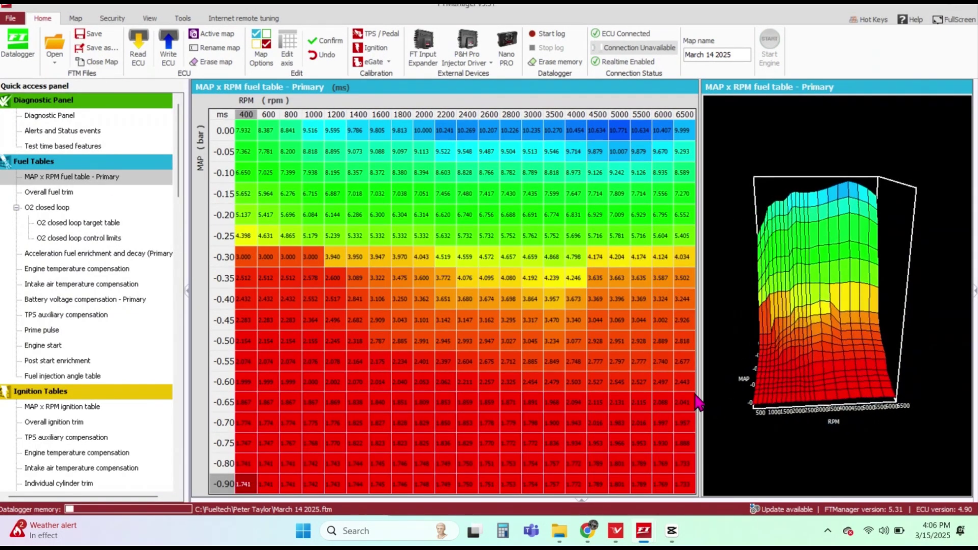
click(103, 405)
scroll(183, 188, down, 2)
scroll(182, 187, down, 10)
click(65, 314)
click(65, 330)
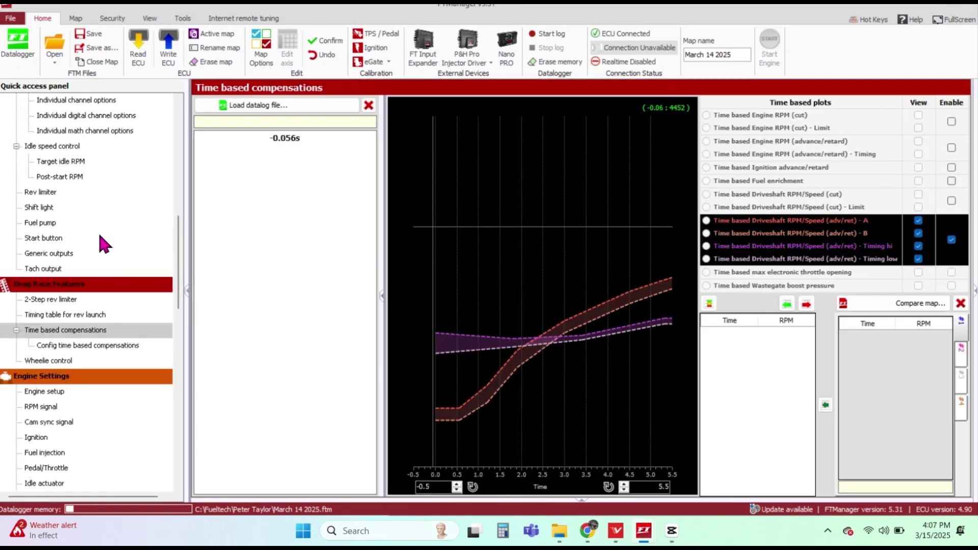
scroll(183, 280, up, 4)
click(68, 328)
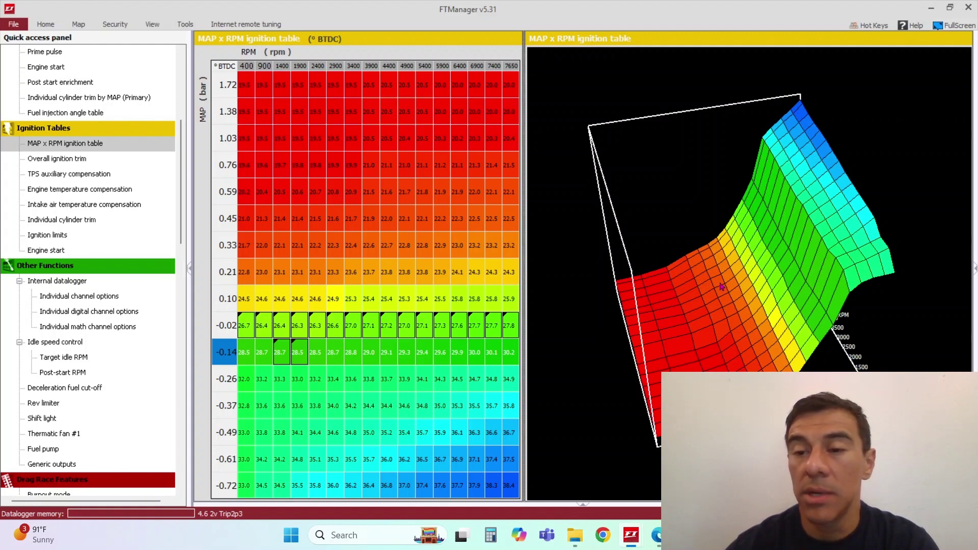
- Widen the MAP x RPM ignition table so its cells are readable while keeping the 3D graph in view
drag(525, 280, 799, 289)
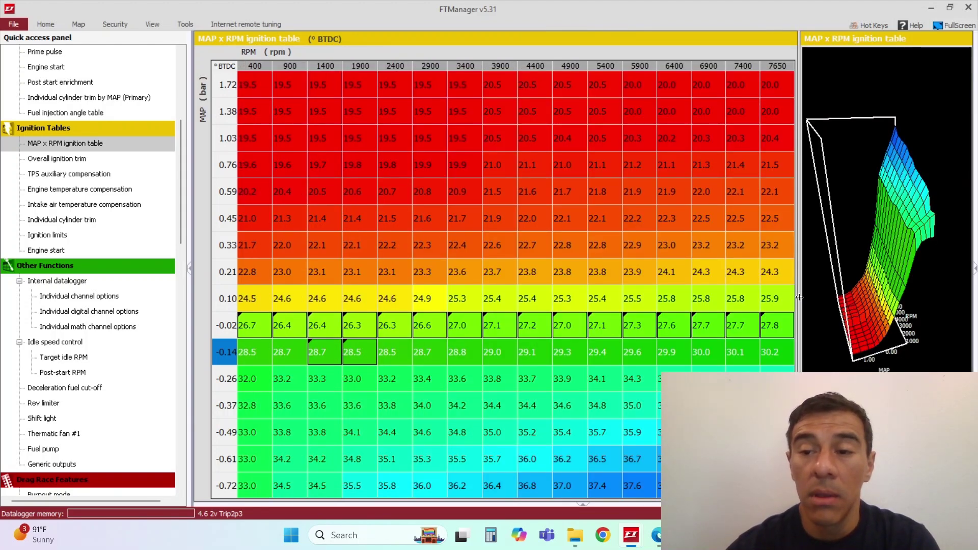
drag(798, 297, 624, 283)
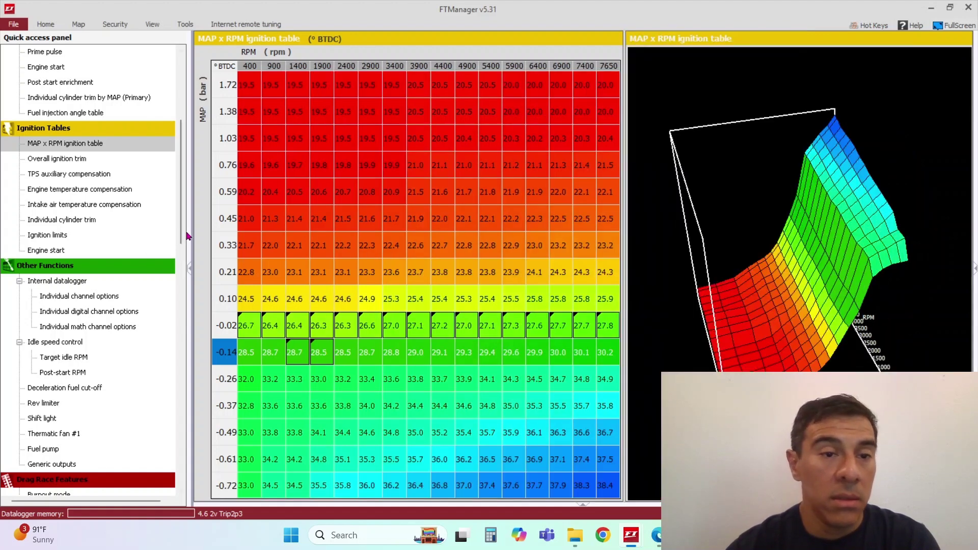
- Open the ignition Engine start table and inspect its temperature axis setup, including the options for generating axis values
mouse_move(182, 215)
mouse_down()
mouse_move(182, 184)
mouse_move(187, 205)
mouse_up()
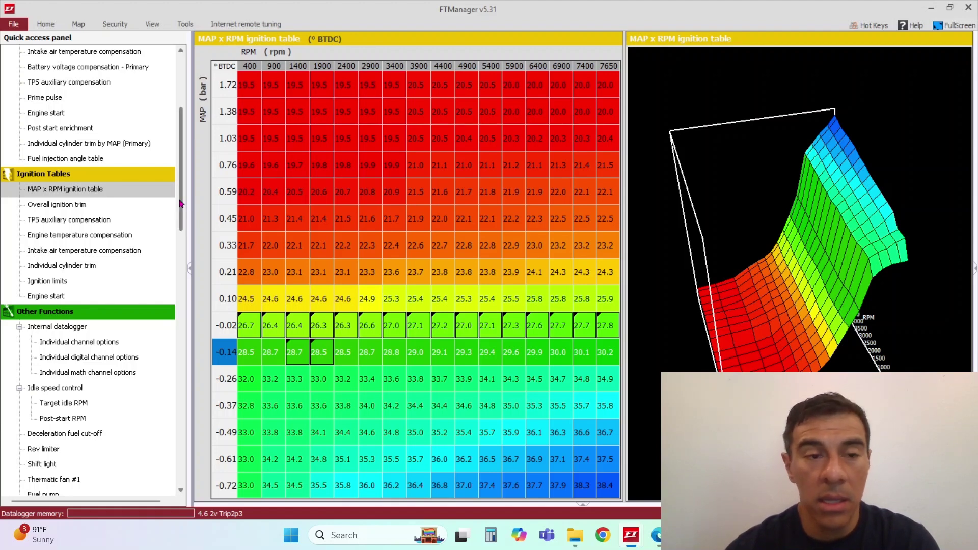
click(58, 297)
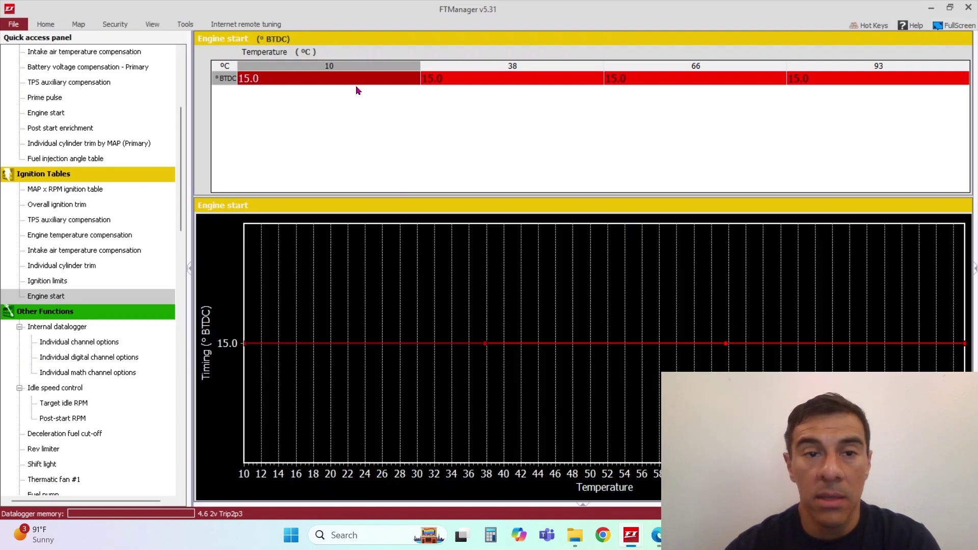
click(230, 70)
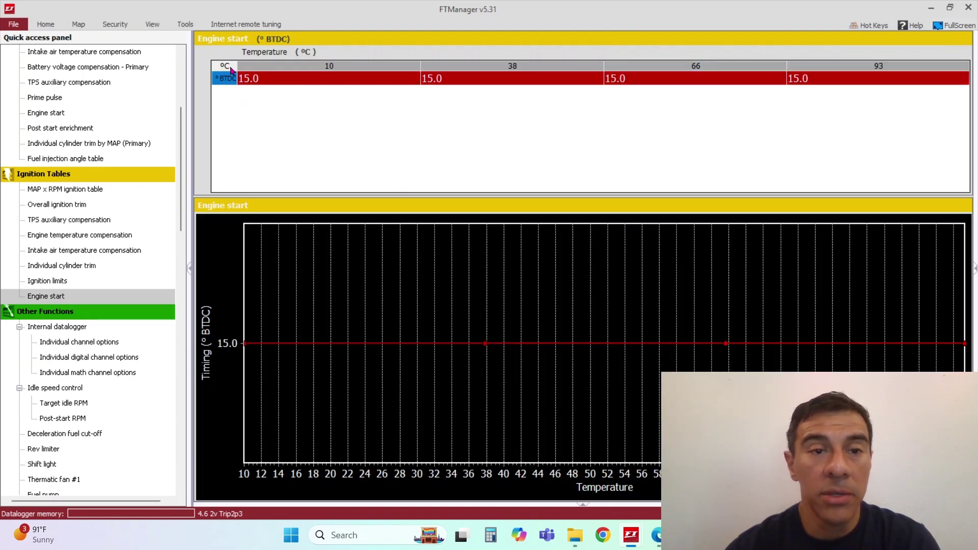
right_click(230, 70)
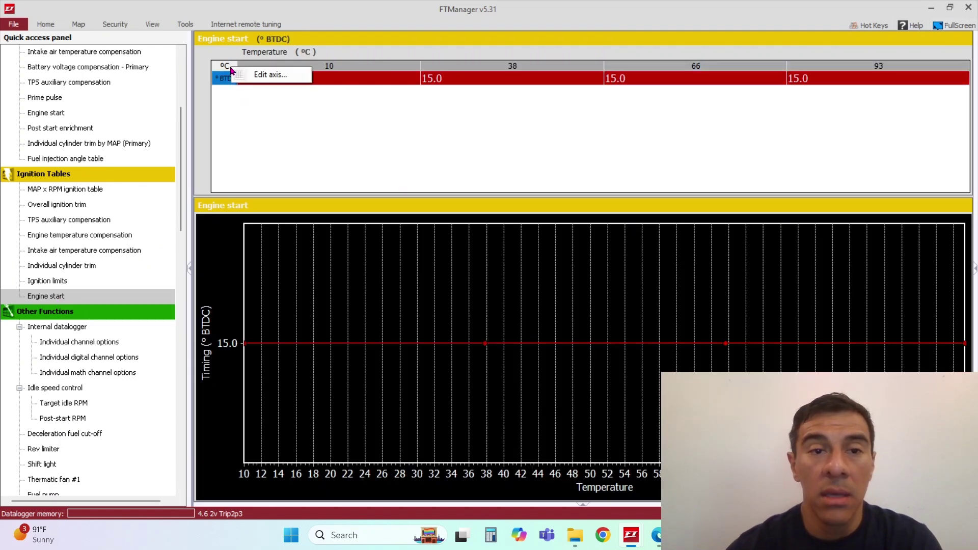
click(270, 74)
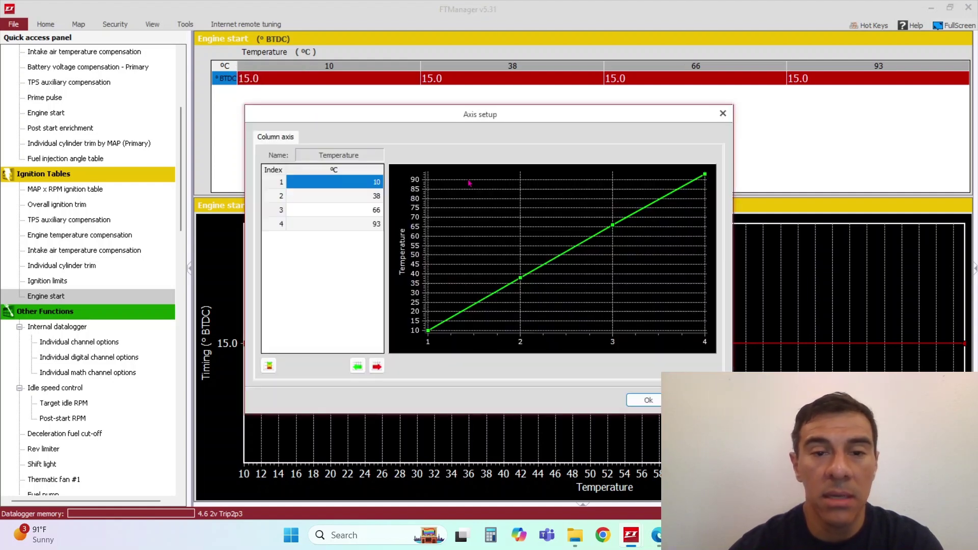
click(269, 367)
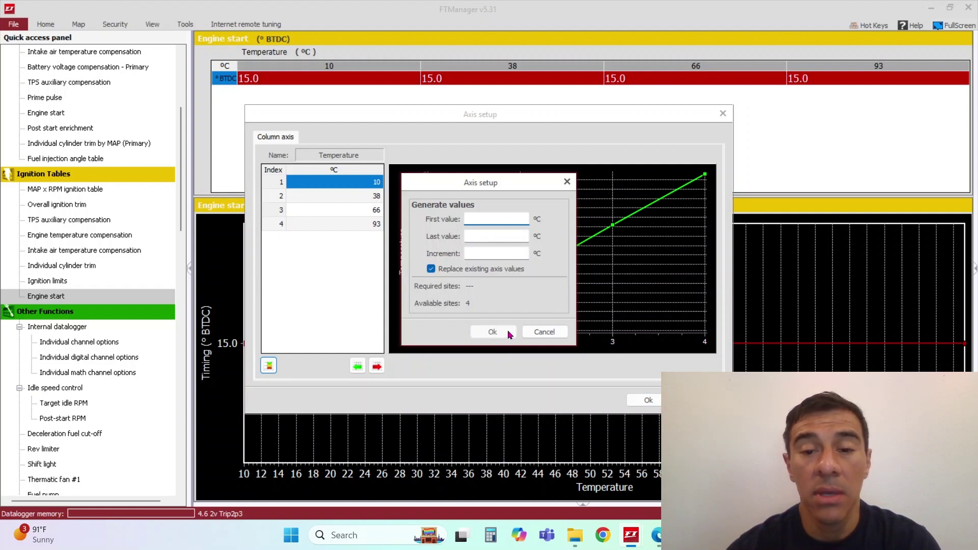
click(544, 333)
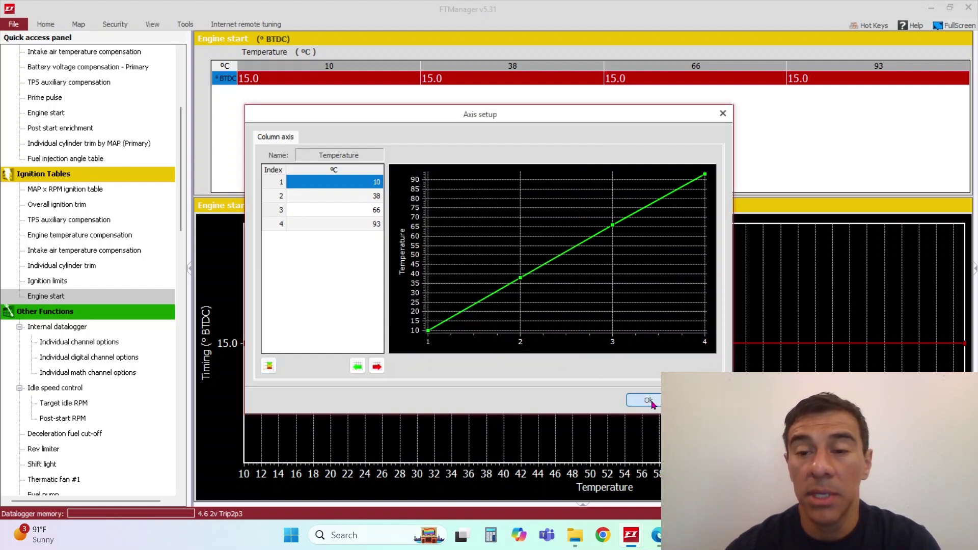
click(648, 400)
- Set the Engine start ignition timing to 0 degrees BTDC at all four temperatures
click(225, 80)
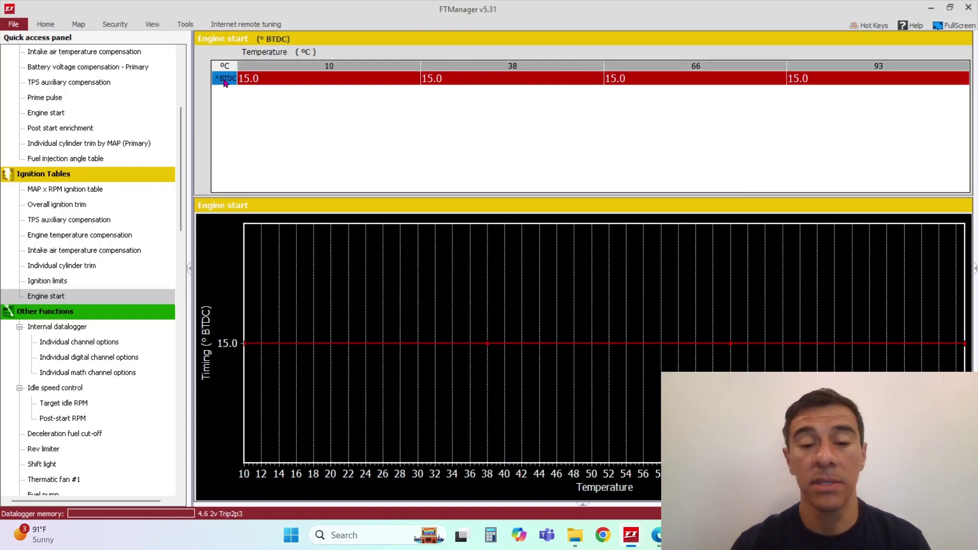
text(0)
key(Return)
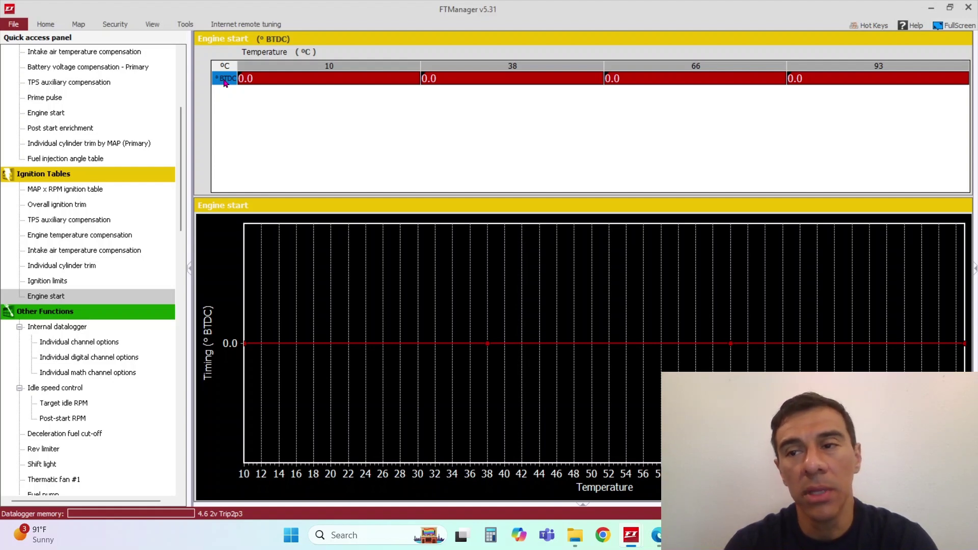
- Check the temperature breakpoints of the Engine start table in its axis setup and close it without changes
right_click(224, 83)
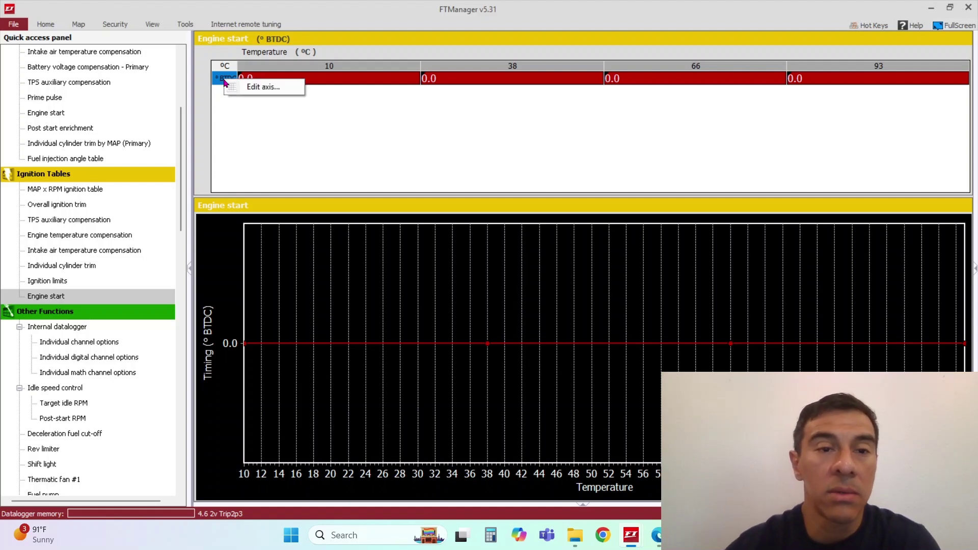
click(232, 87)
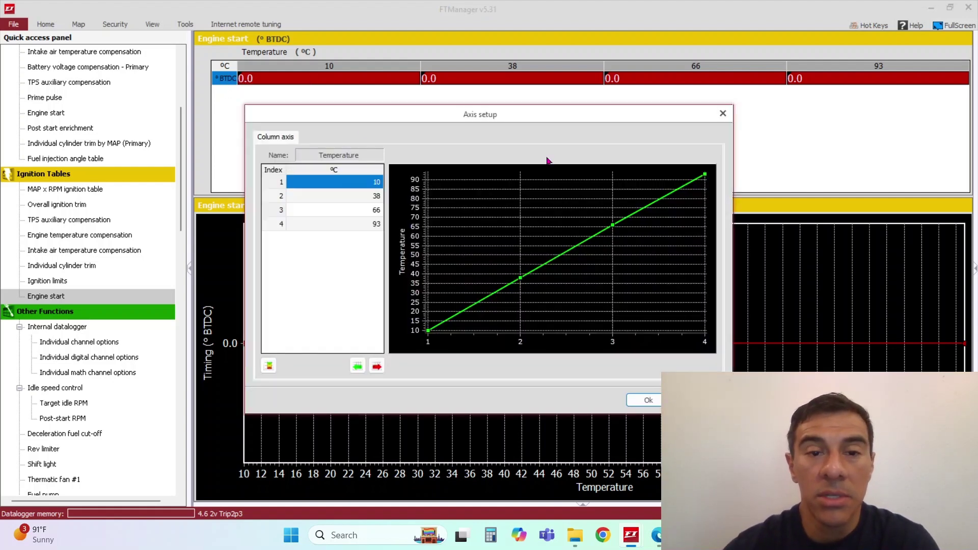
click(723, 114)
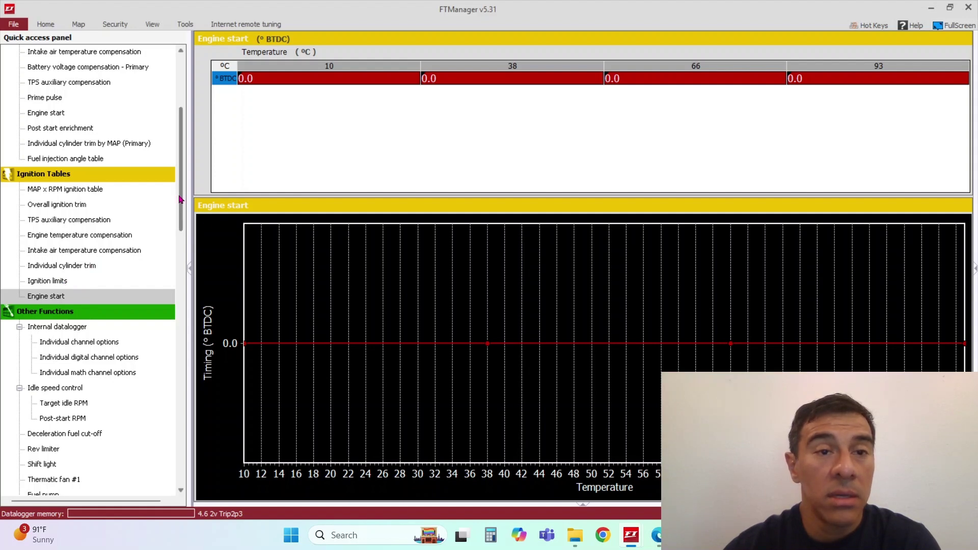
- Look at the RPM signal settings and the RPM for engine start value in the Engine setup
drag(178, 200, 188, 328)
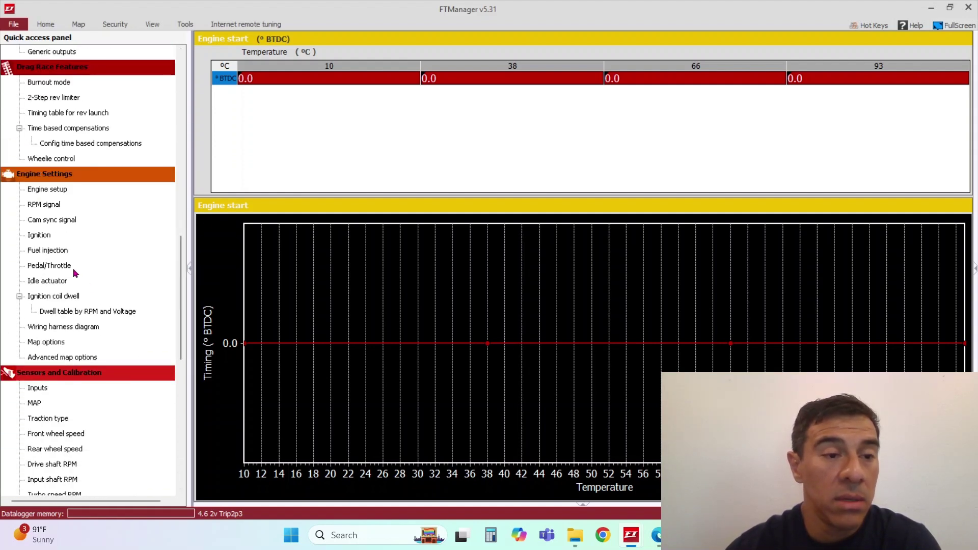
click(52, 204)
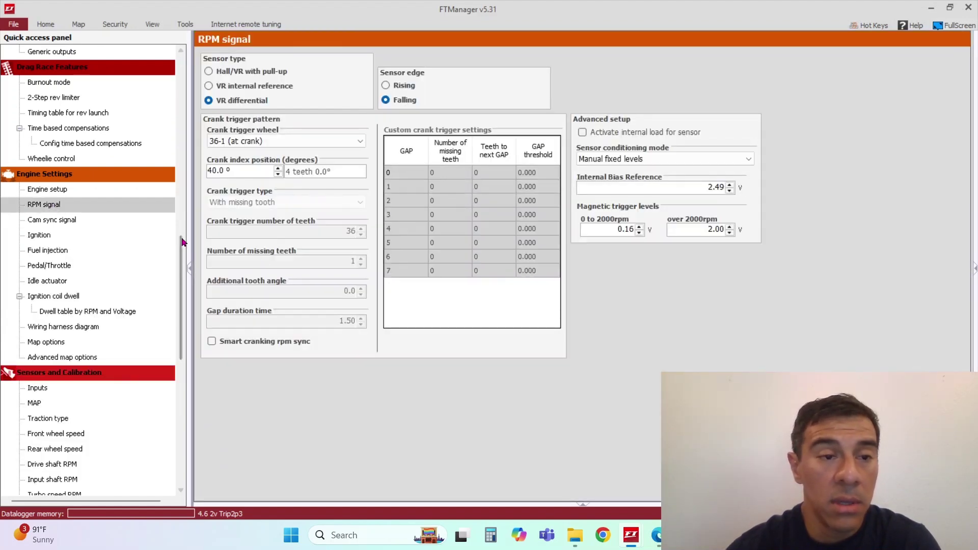
click(61, 192)
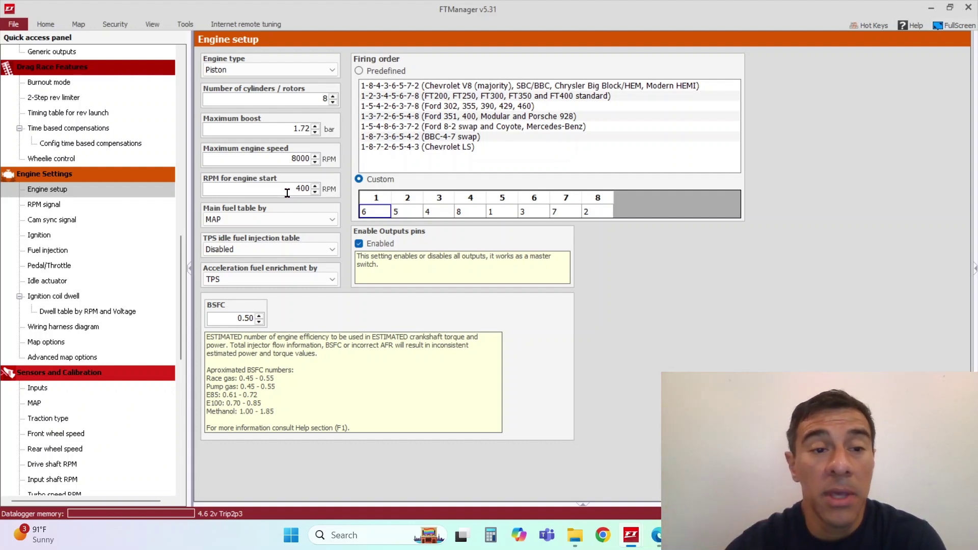
- Open the MAP x RPM ignition table and rotate its 3D graph to view the timing surface from another angle
scroll(118, 192, up, 10)
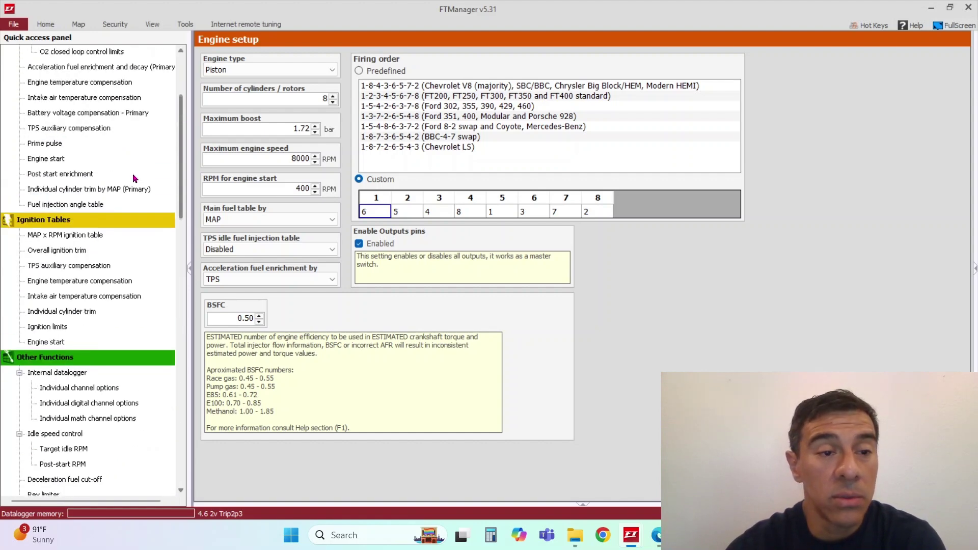
click(76, 236)
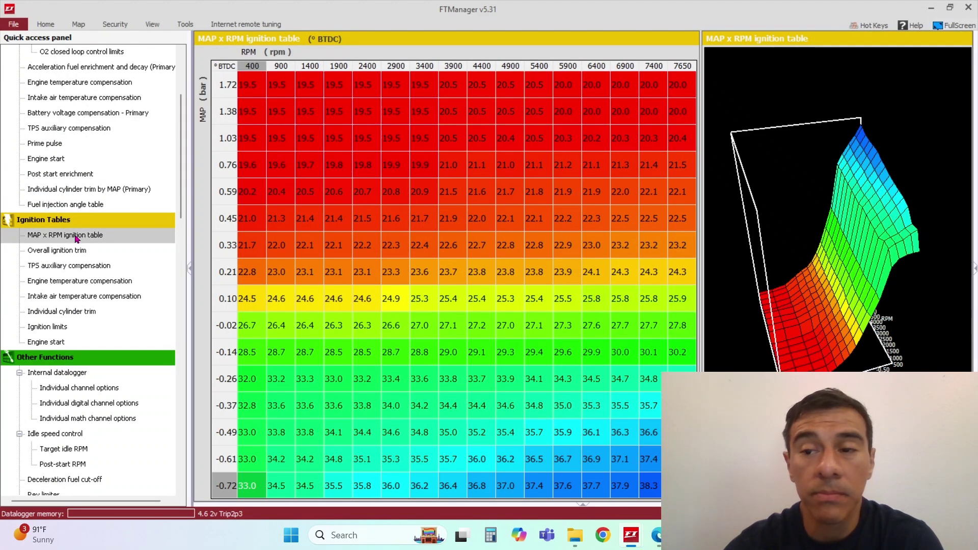
right_click(811, 190)
drag(778, 158, 713, 174)
drag(841, 311, 805, 244)
- Open the axis setup of the whole MAP x RPM ignition table and examine the RPM value generator without applying it
click(233, 70)
right_click(233, 71)
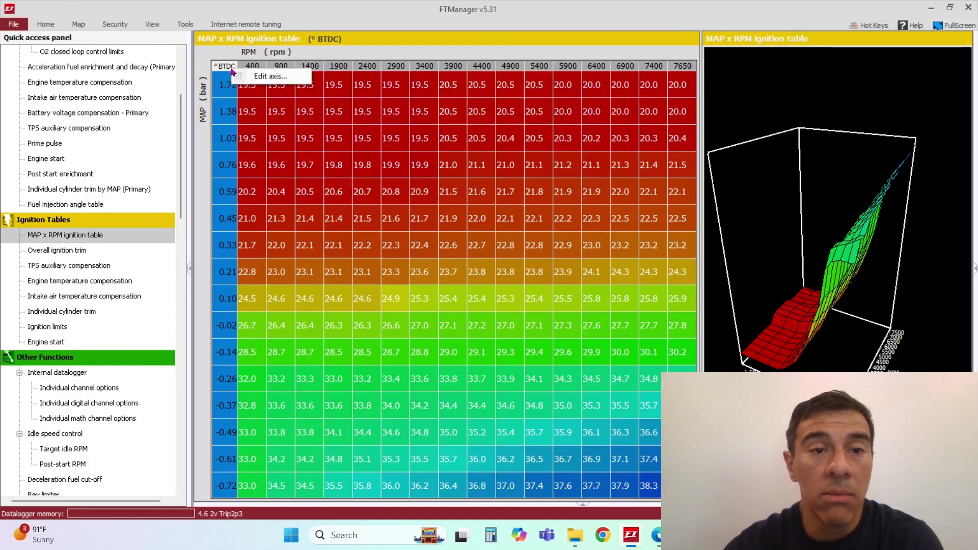
click(270, 76)
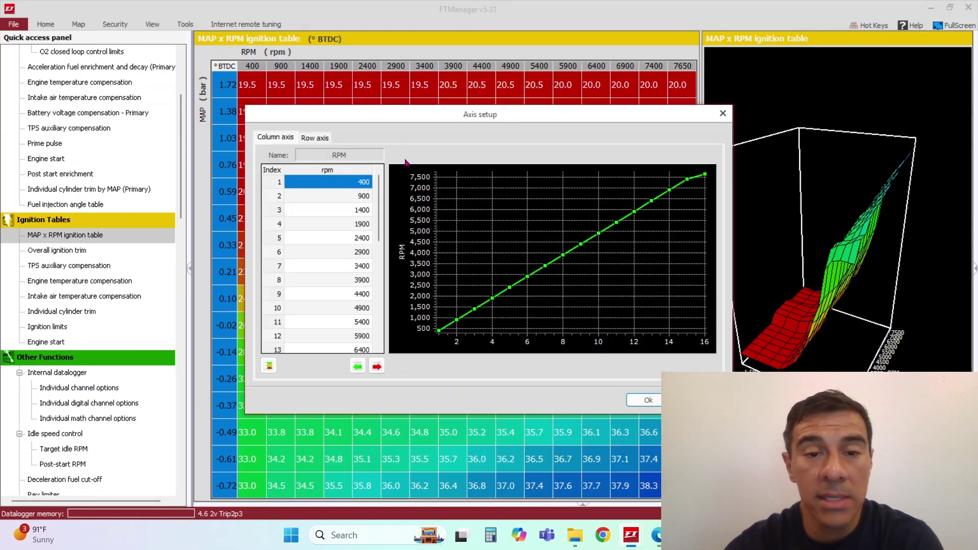
click(269, 365)
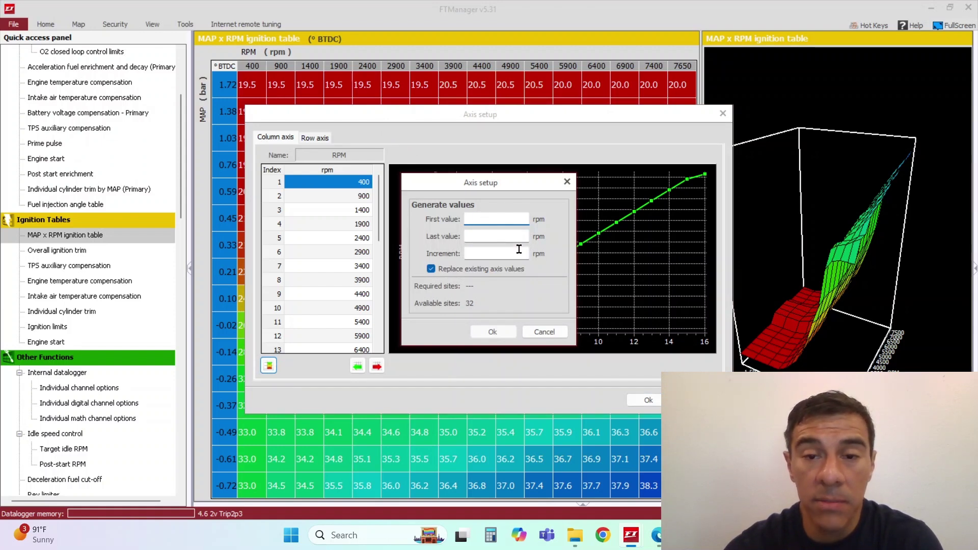
click(550, 333)
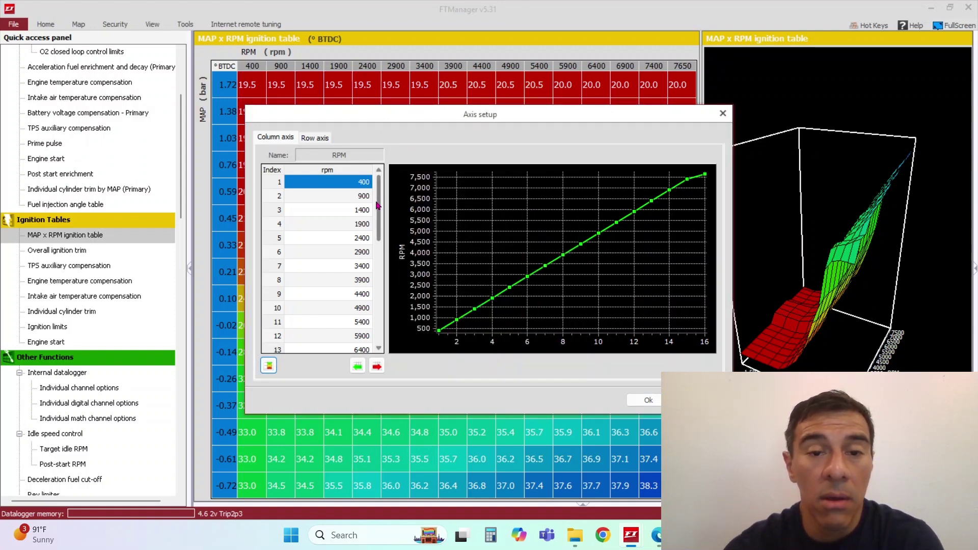
- Review the RPM column and MAP row breakpoints of the ignition table, then accept the axis setup as it is
drag(378, 205, 378, 238)
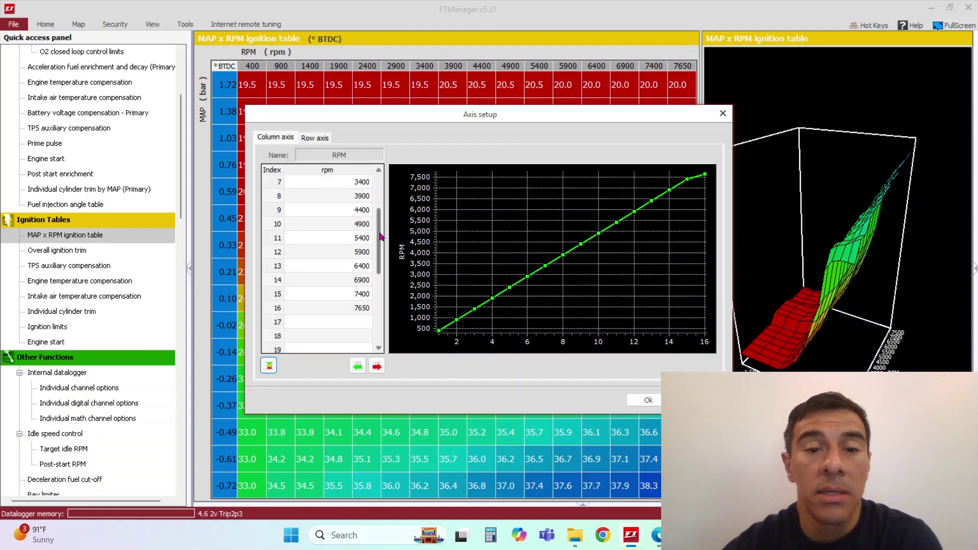
key(ctrl+Home)
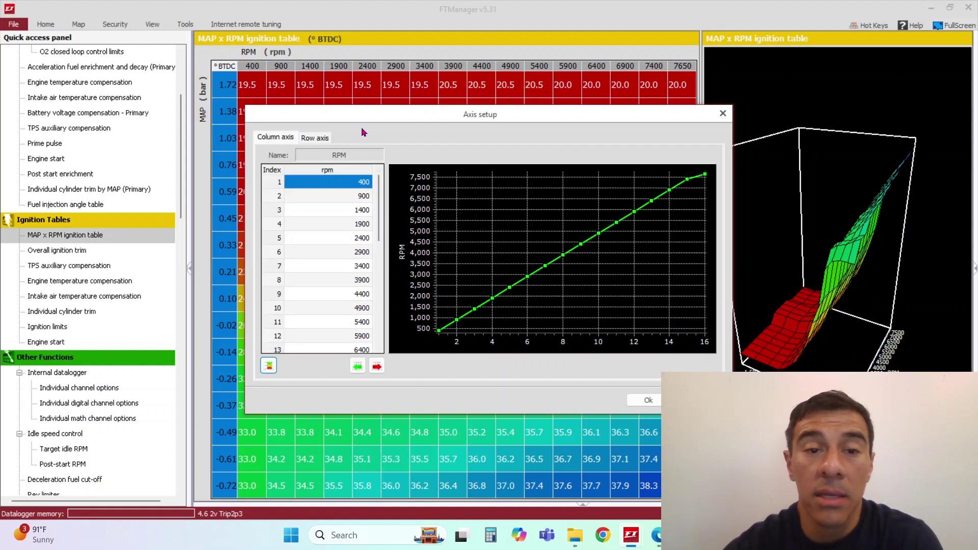
click(315, 138)
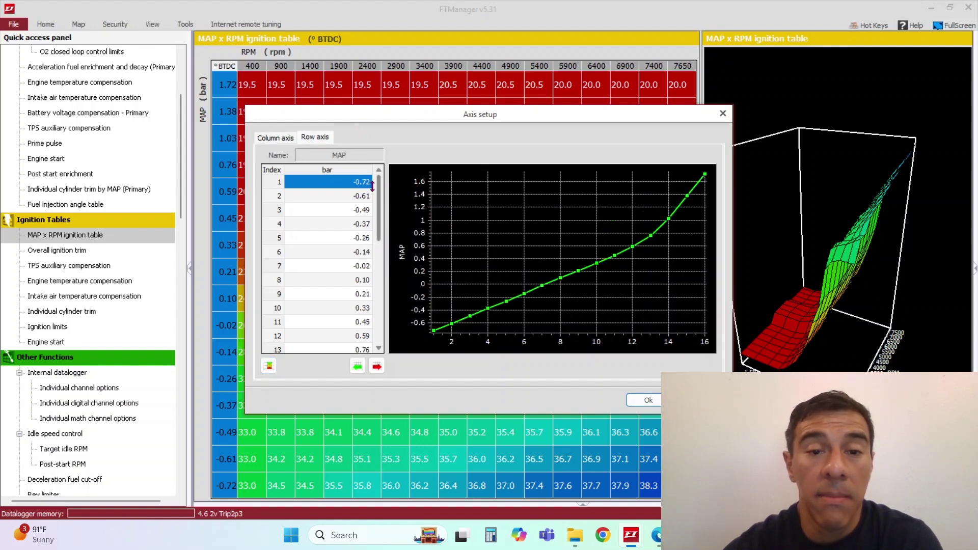
drag(380, 192, 384, 259)
key(ctrl+Home)
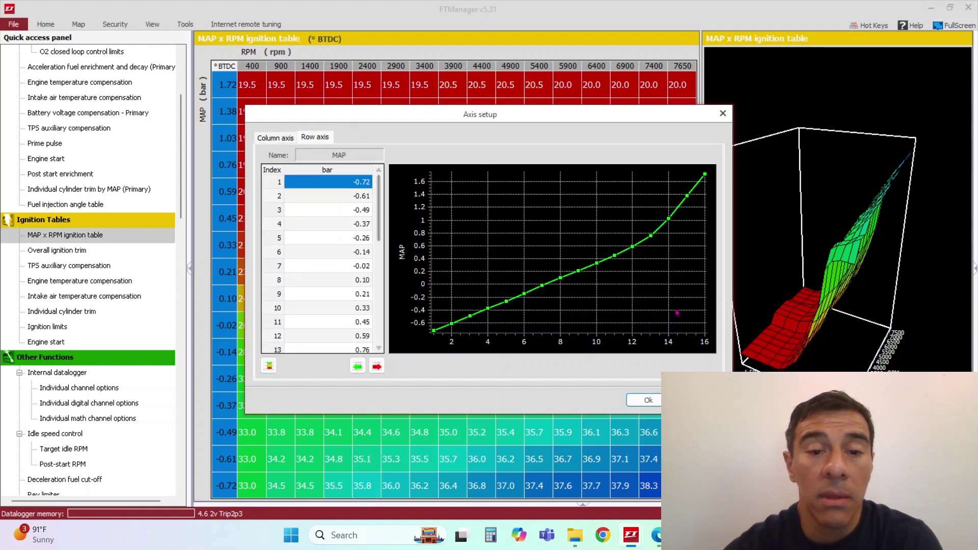
click(645, 400)
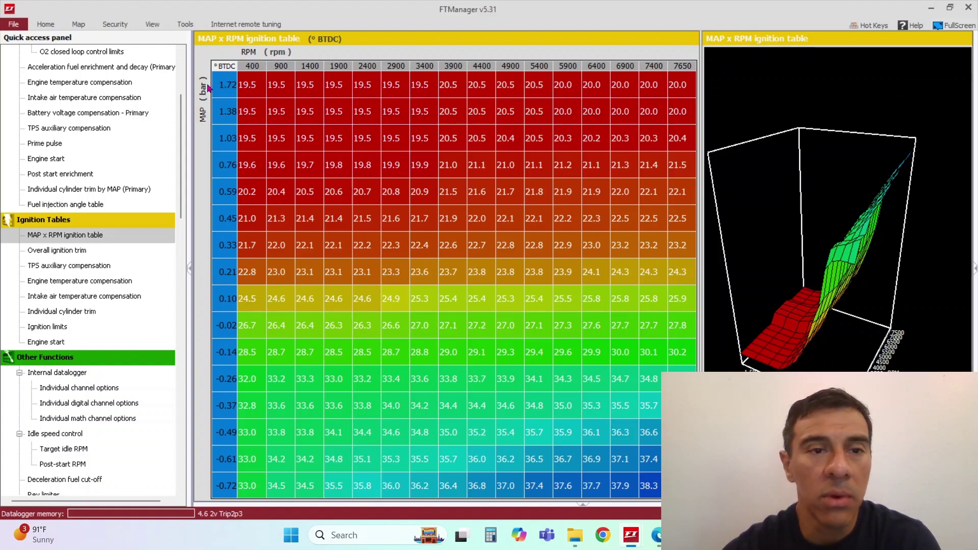
- Check the Overall ignition trim and the Ignition limits, switching the maximum timing limit on and off again
click(63, 251)
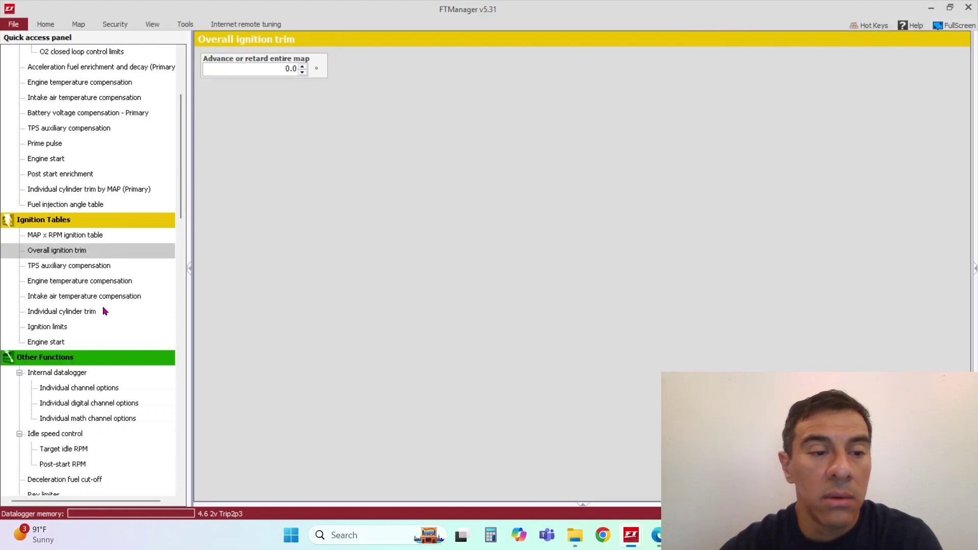
click(60, 329)
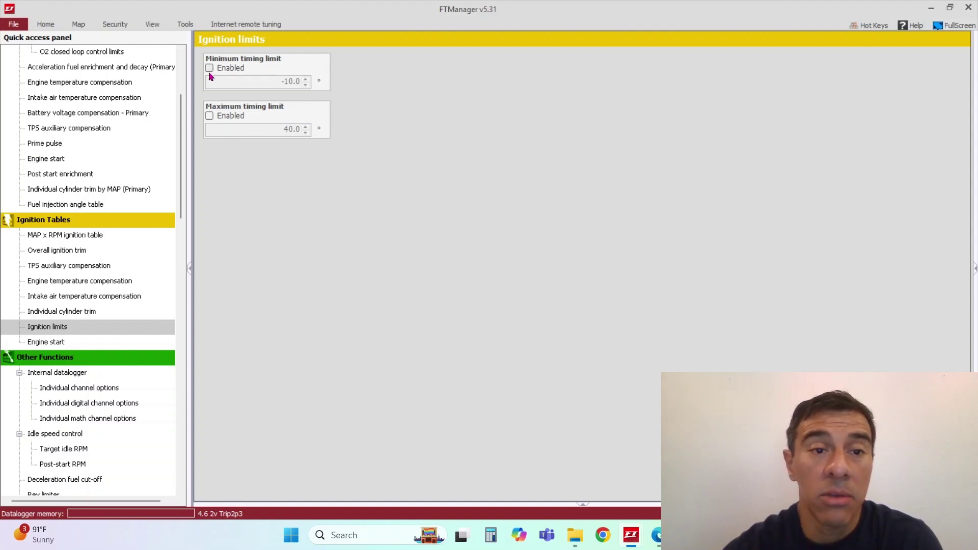
click(209, 116)
click(209, 116)
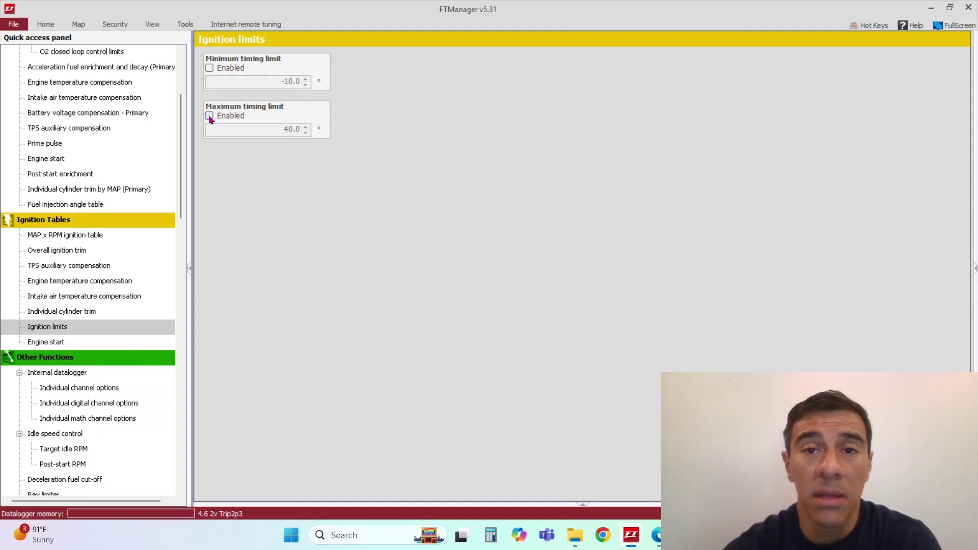
- Open the ignition Individual cylinder trim table and review the rows for cylinders 1 to 4
click(70, 312)
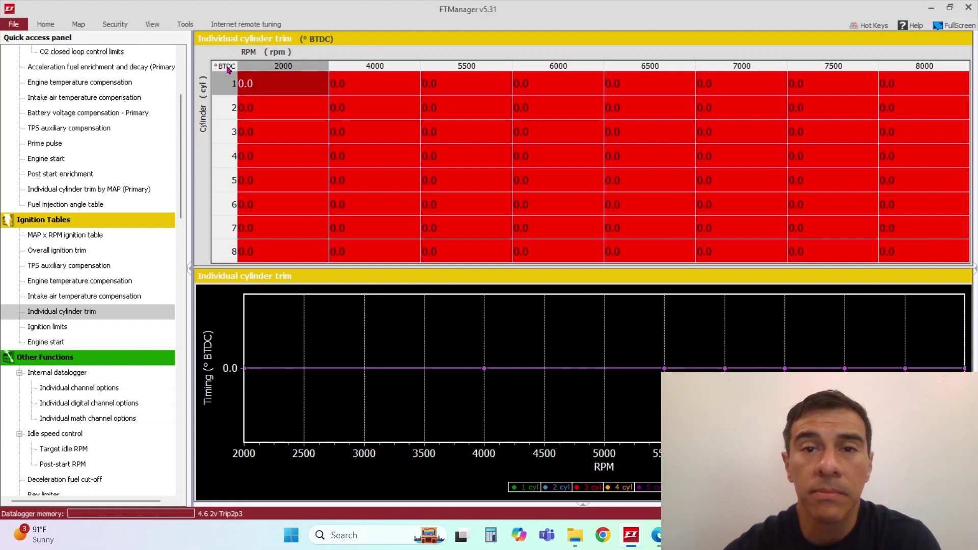
click(226, 82)
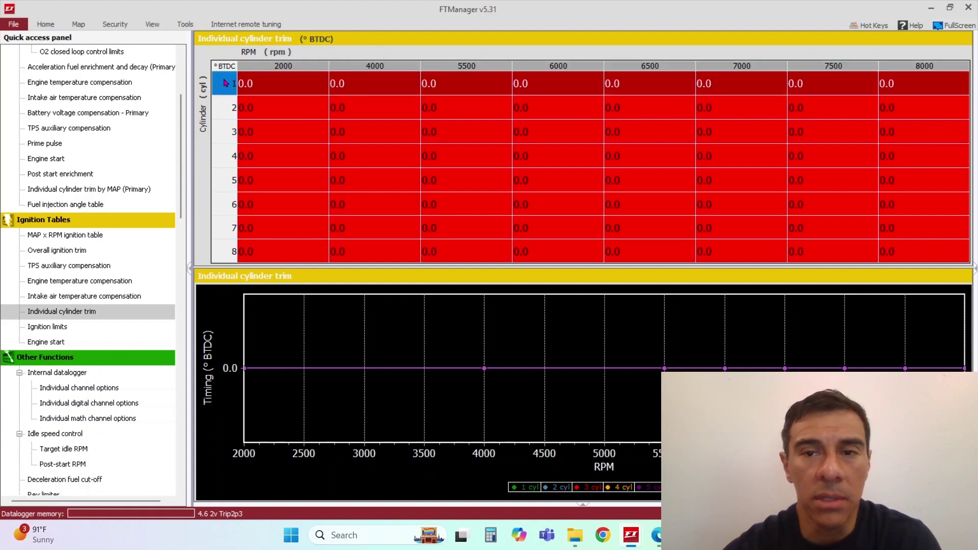
click(226, 110)
click(233, 136)
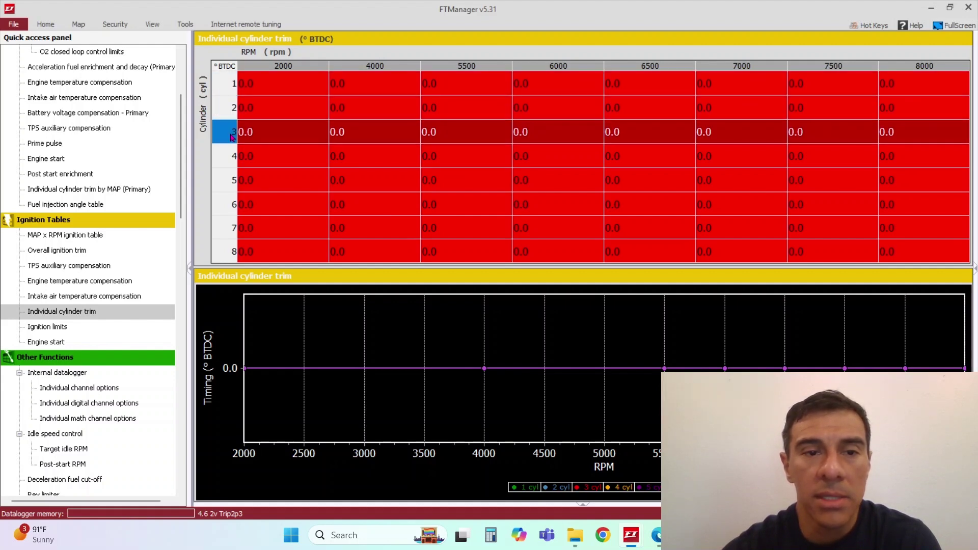
click(227, 156)
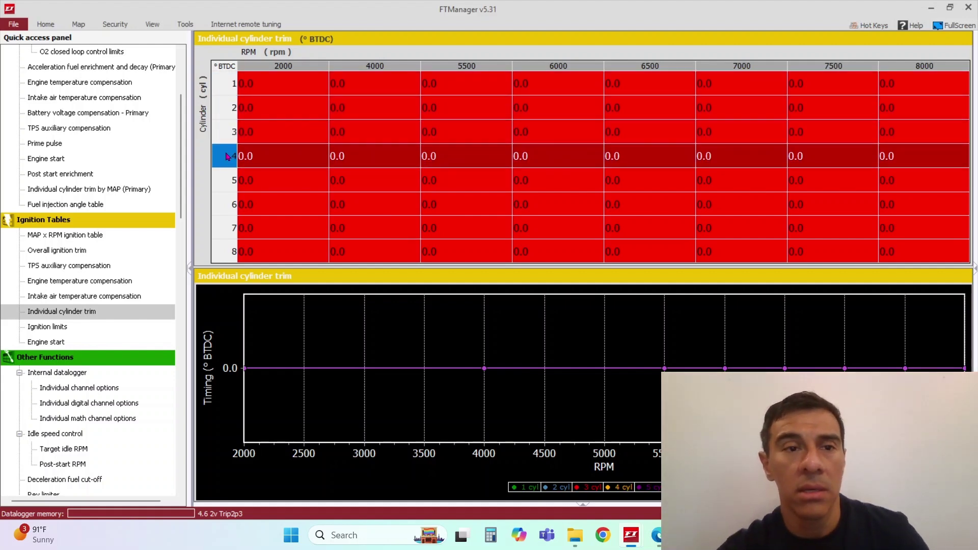
click(229, 116)
click(228, 163)
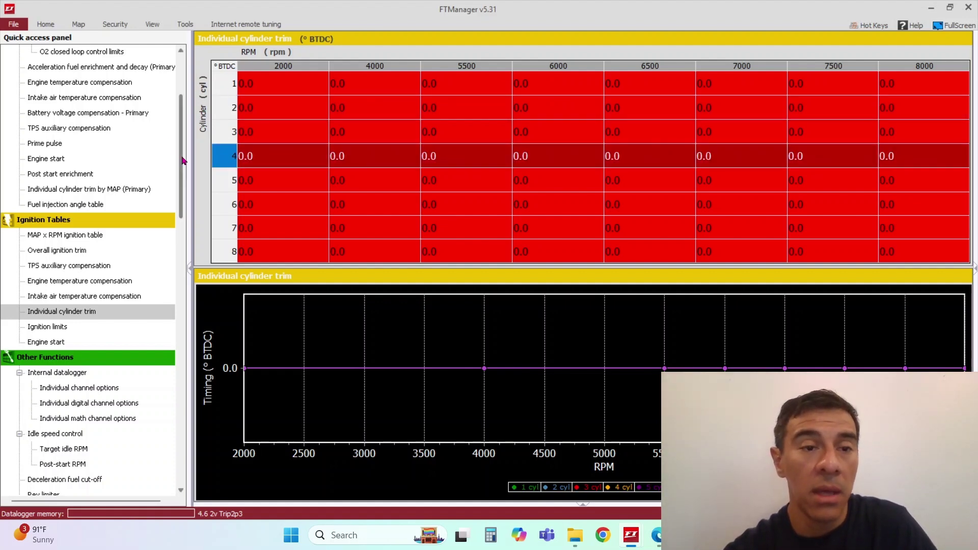
- In Overall ignition trim, set the advance or retard of the entire map to -5.0°, and replace it with 5.0°
scroll(182, 161, down, 1)
click(78, 220)
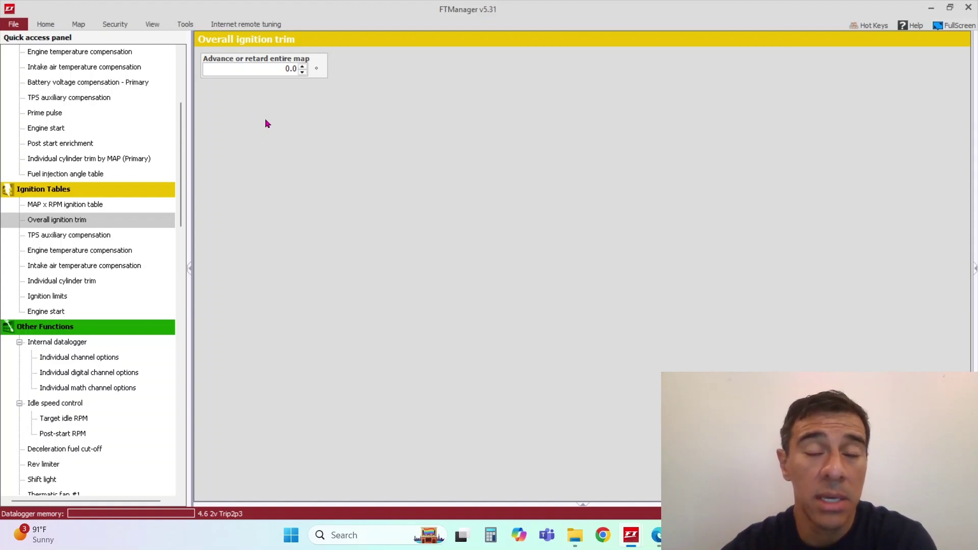
drag(279, 70, 308, 76)
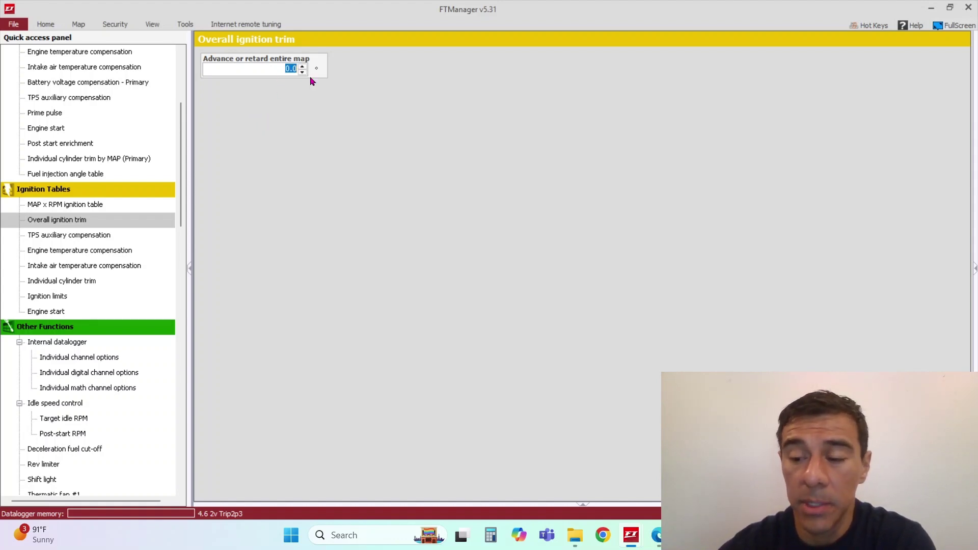
text(-5.0)
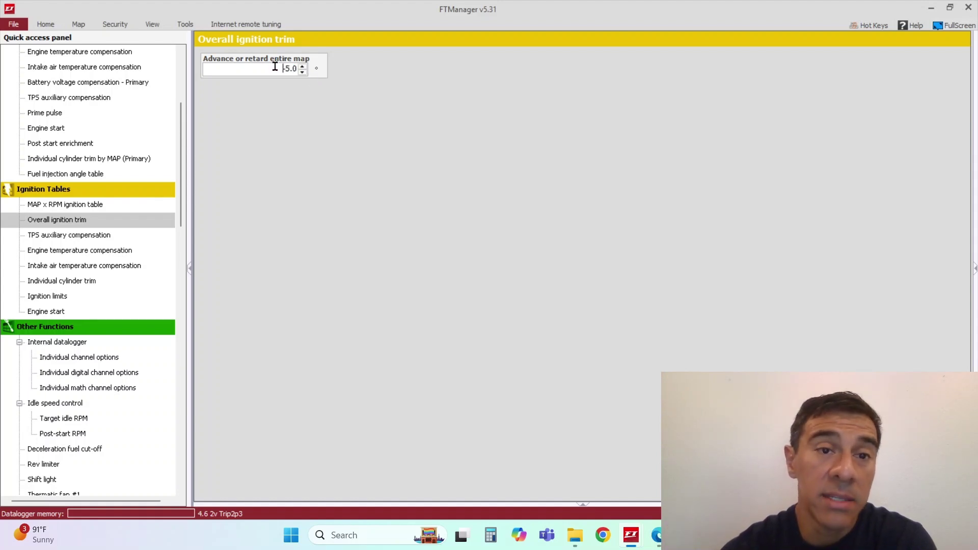
drag(279, 70, 315, 74)
text(5.0)
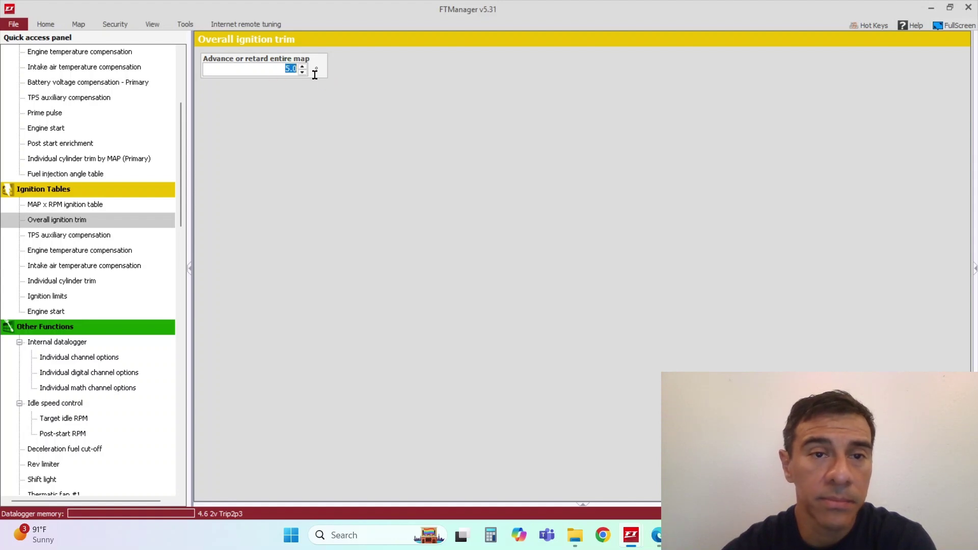
- Open the ignition TPS auxiliary compensation table and examine its timing cells from 30 to 80 % throttle
click(89, 238)
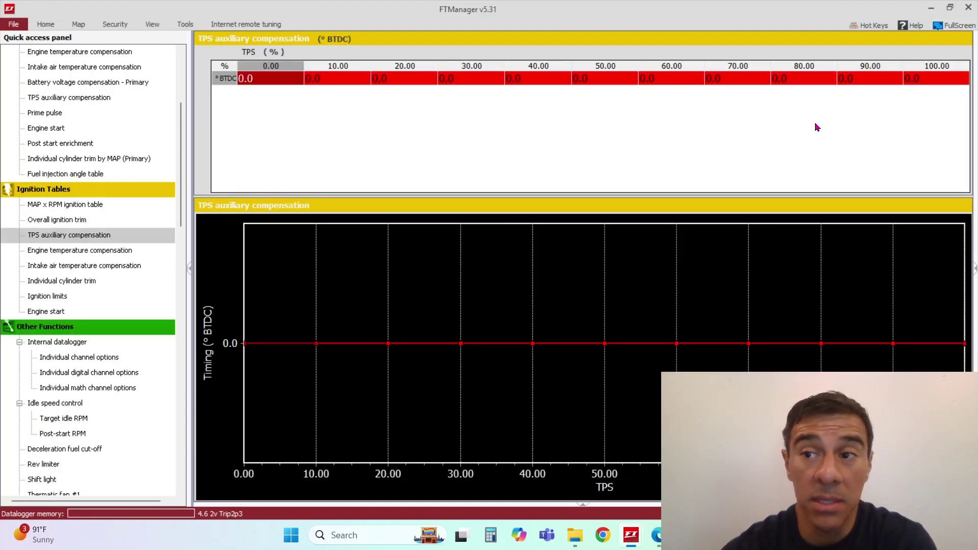
click(492, 79)
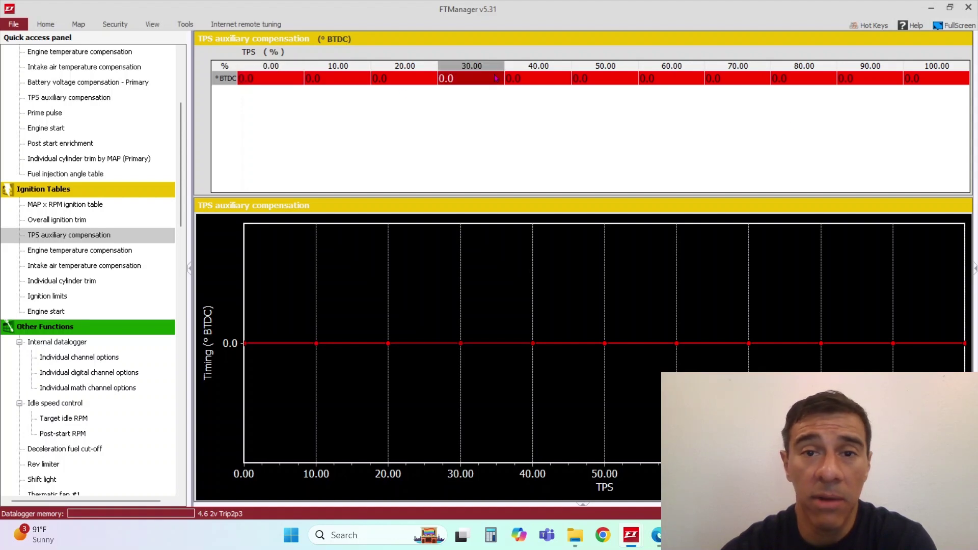
click(548, 86)
click(635, 88)
click(653, 85)
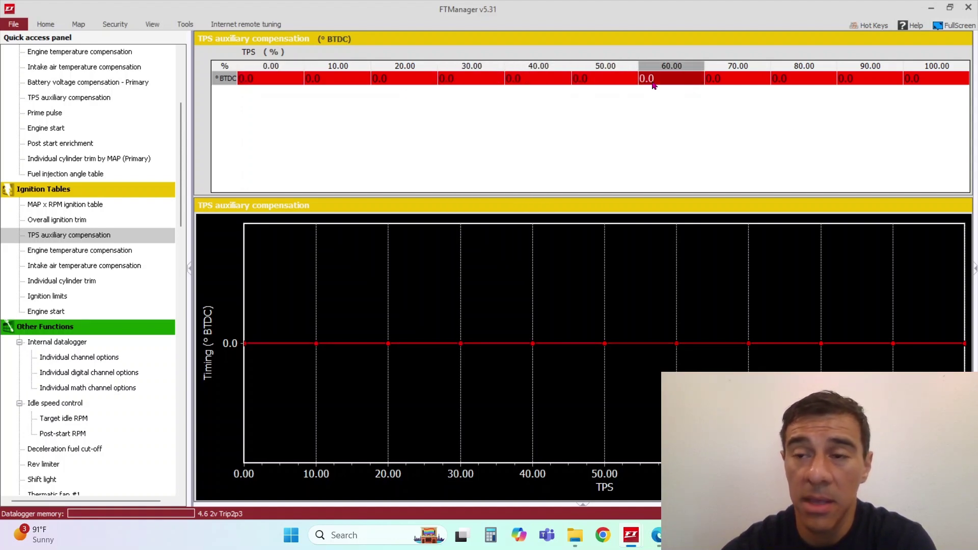
click(721, 86)
click(807, 83)
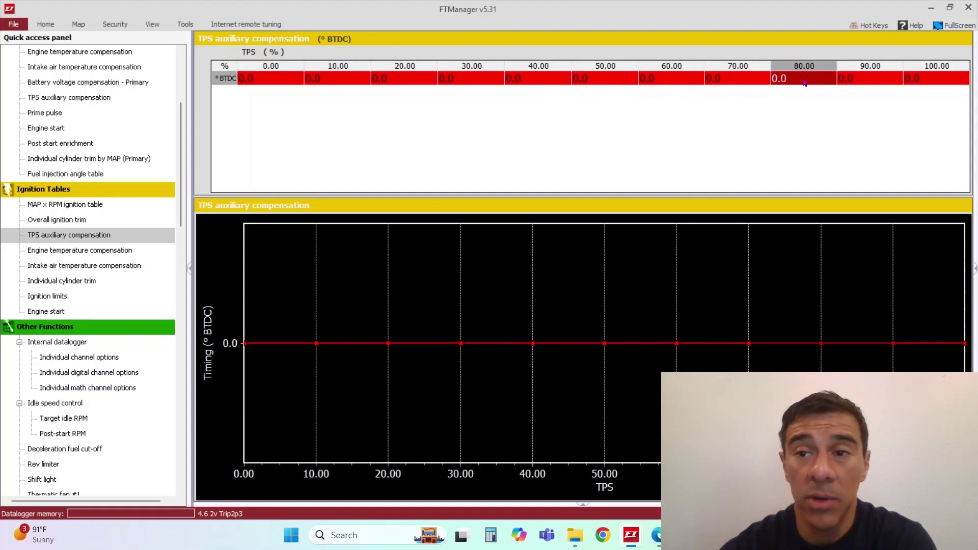
click(765, 84)
click(773, 84)
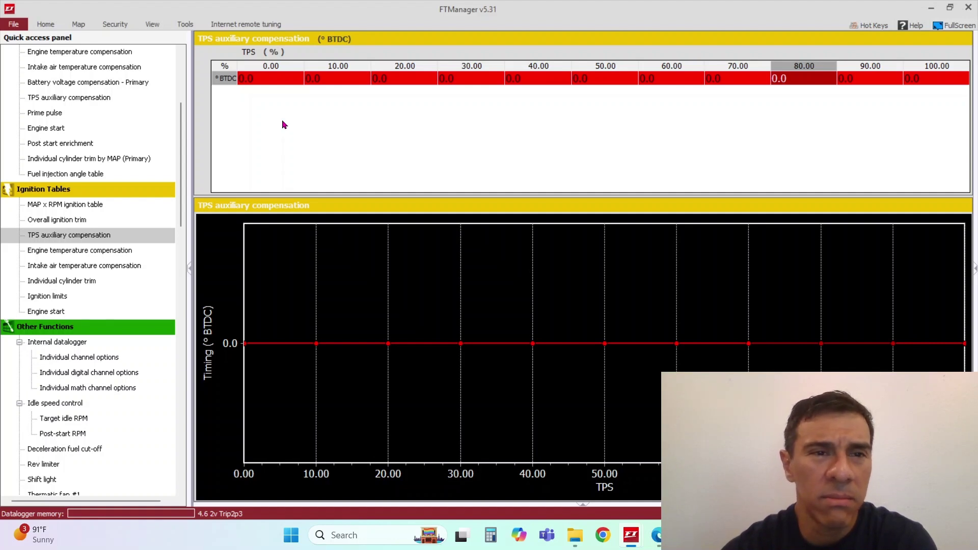
- Open the ignition Engine temperature compensation and review the whole row, particularly the cells from 115 to 121 °C
click(109, 251)
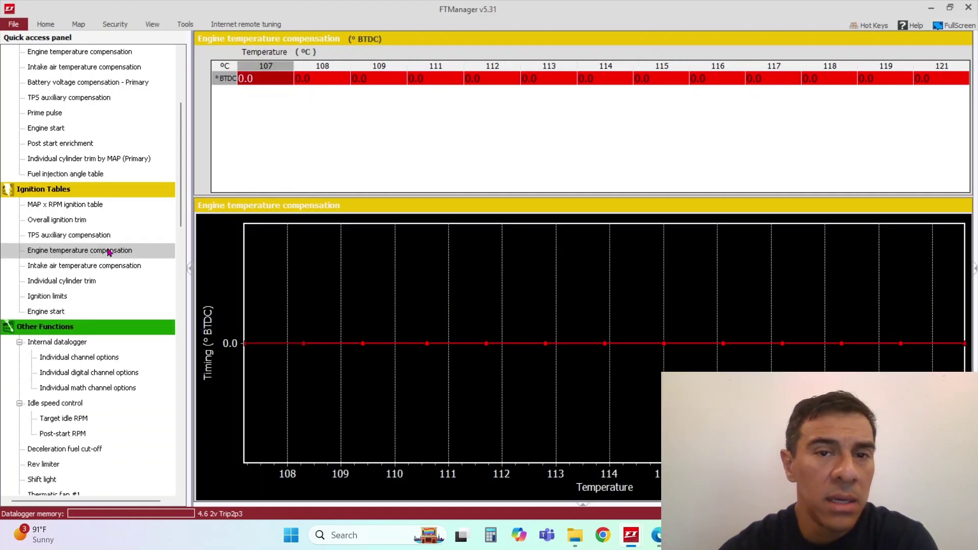
click(224, 77)
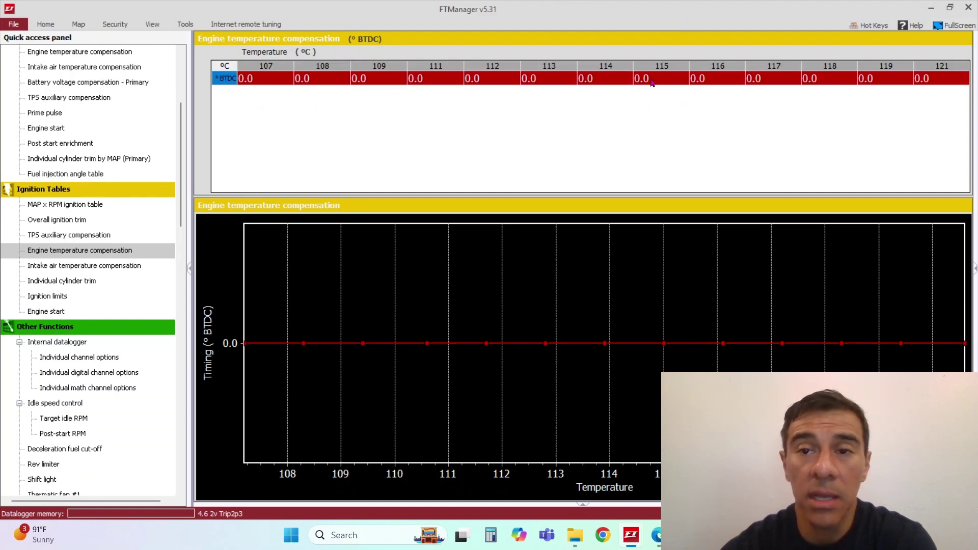
drag(672, 81, 942, 117)
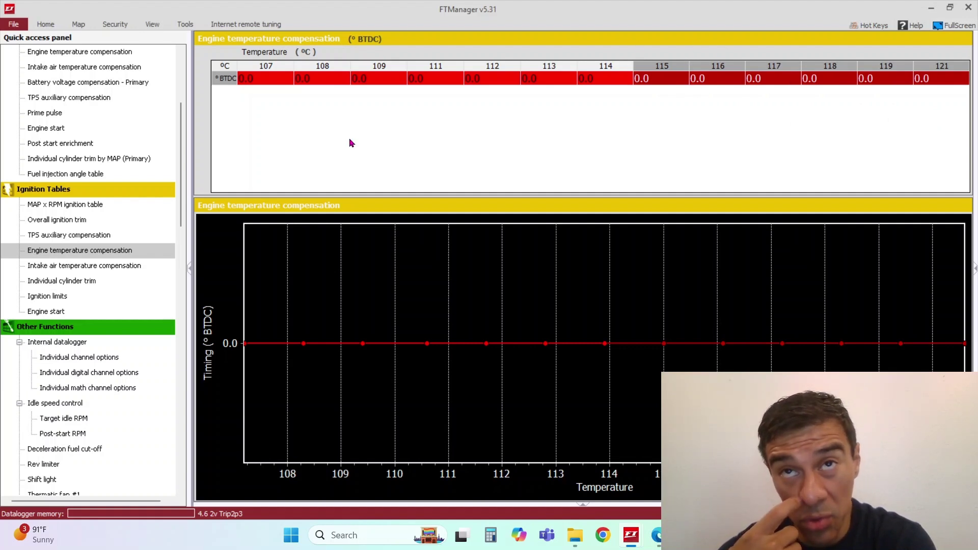
- Open the ignition Intake air temperature compensation and examine the timing cells from 77 °C up to 121 °C
click(133, 266)
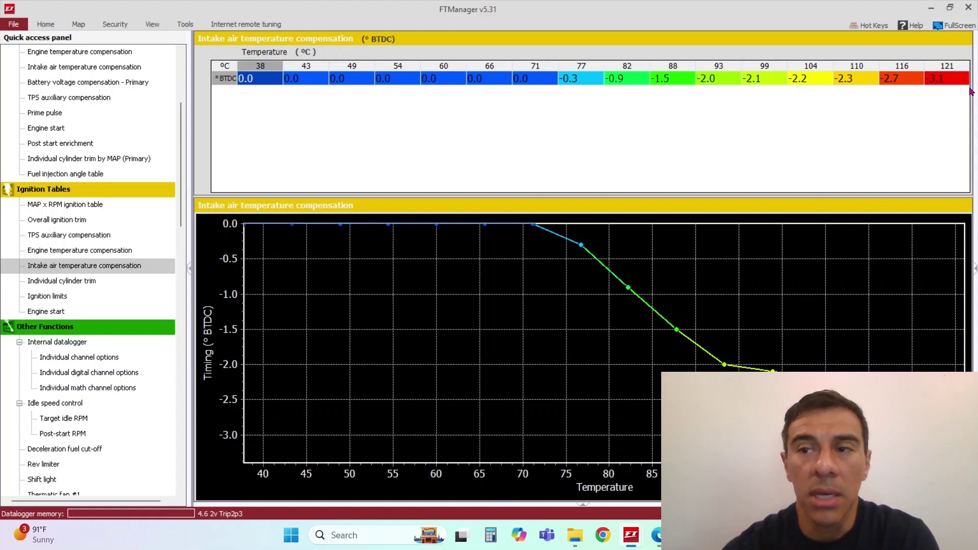
click(570, 81)
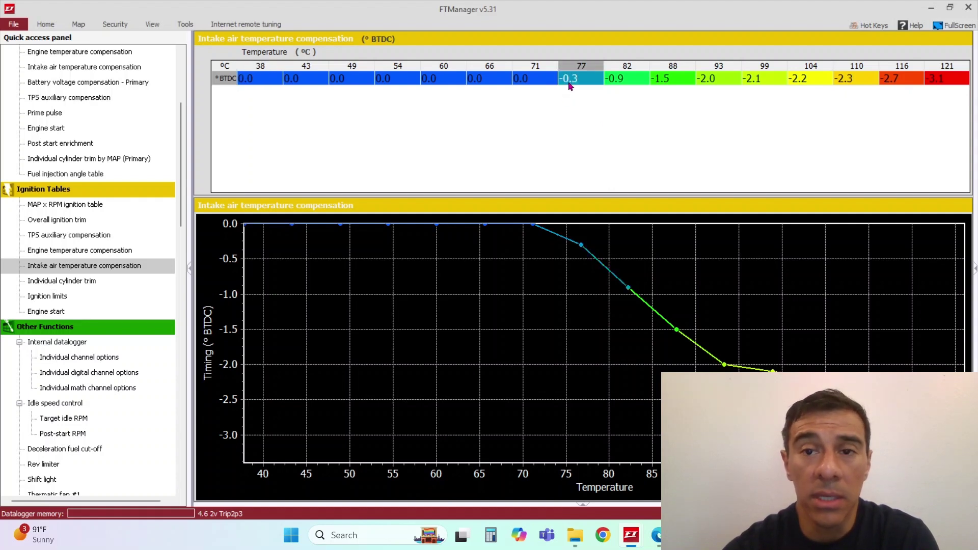
click(686, 79)
click(745, 78)
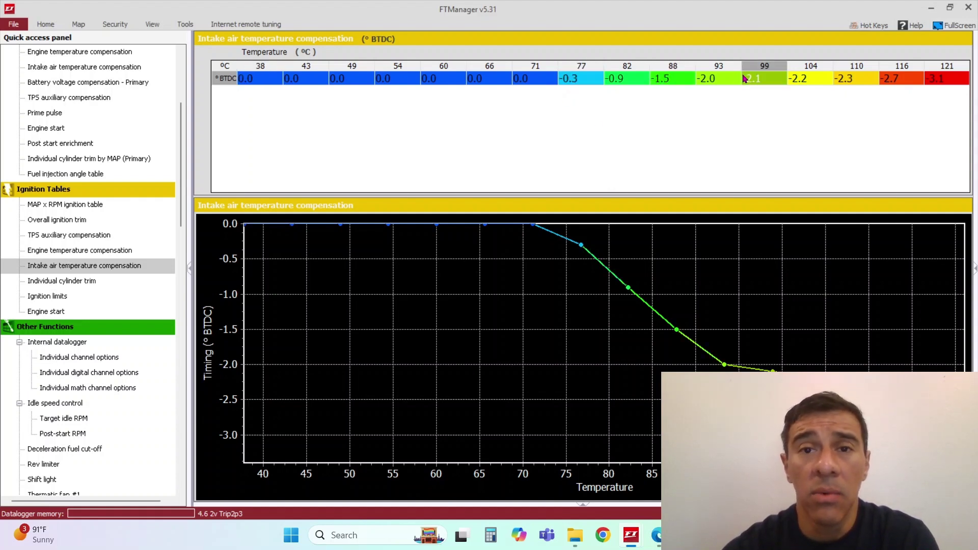
click(588, 81)
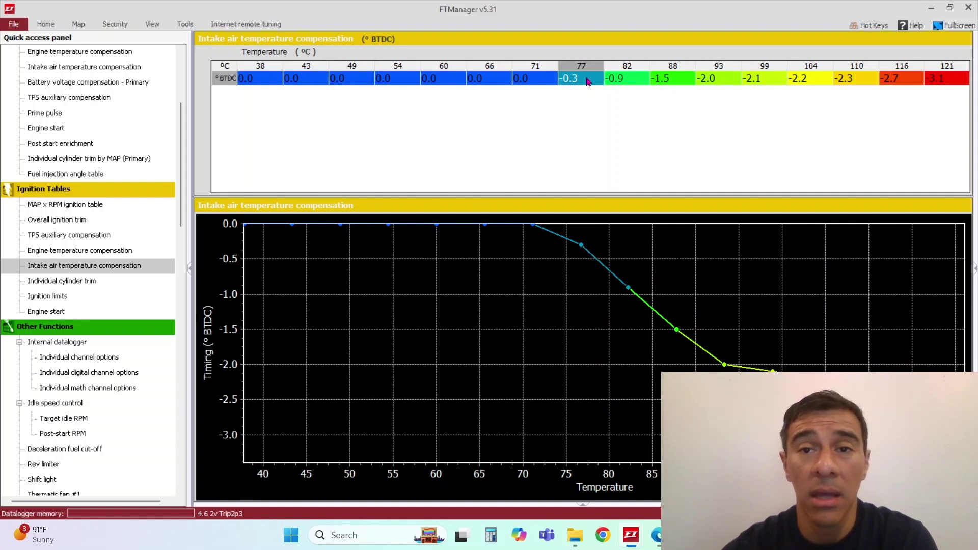
click(965, 79)
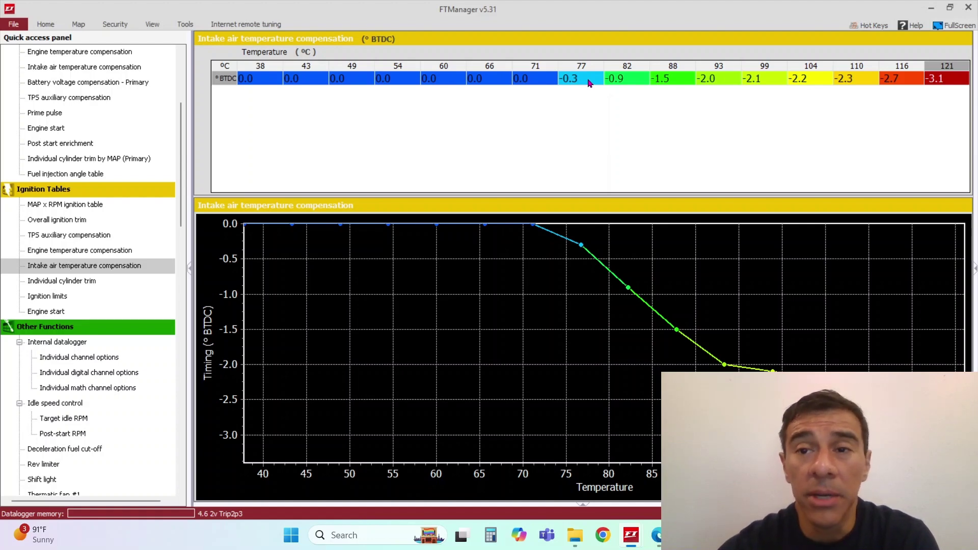
- Open the MAP x RPM ignition table, select all its cells and bring up the axis editing option
click(65, 204)
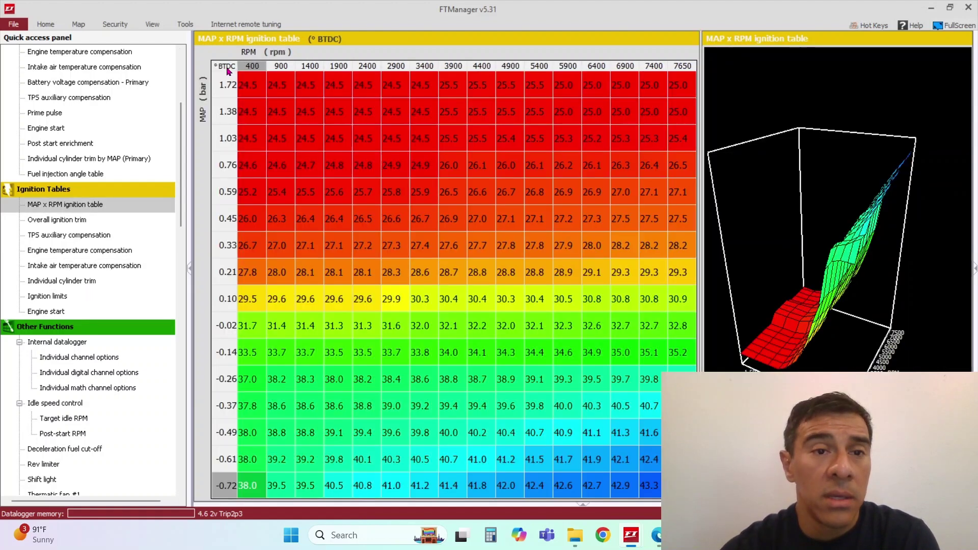
click(226, 66)
right_click(228, 70)
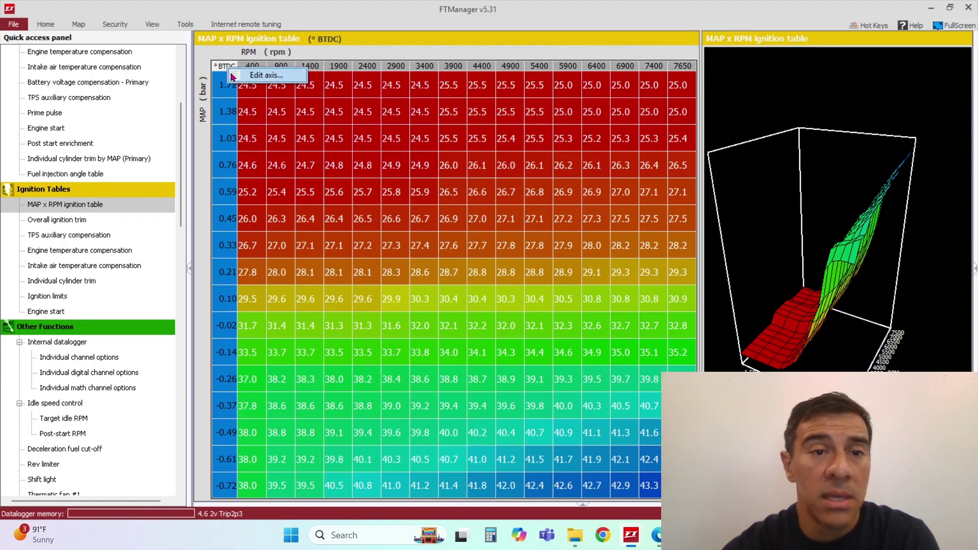
- Set the ignition maps to Line in the advanced map options and accept the switch to the 2D map when opening the ignition table
drag(181, 161, 182, 181)
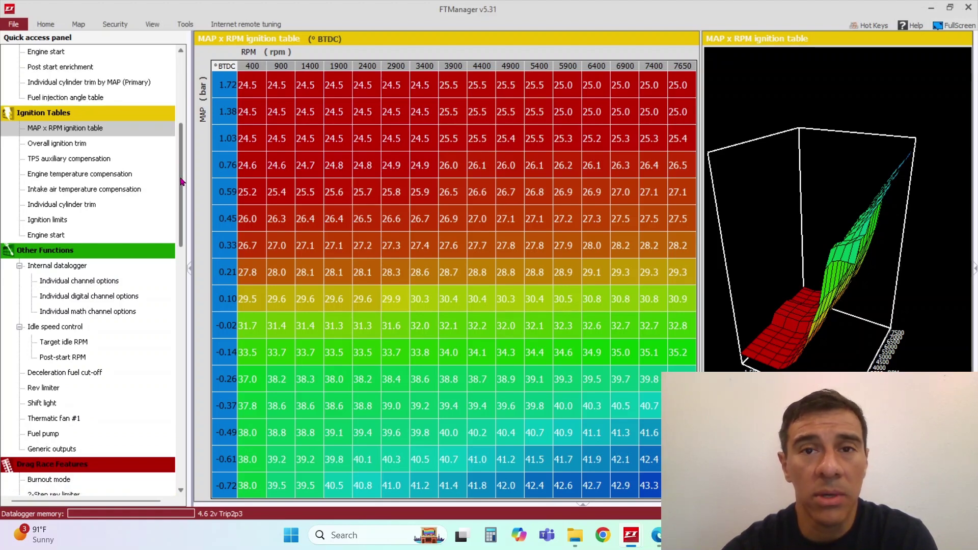
drag(180, 183, 187, 331)
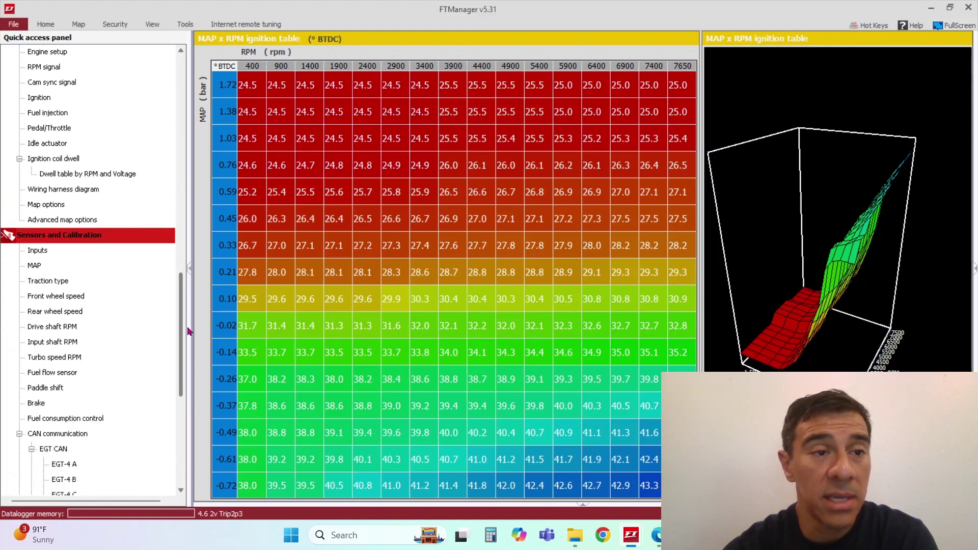
click(57, 219)
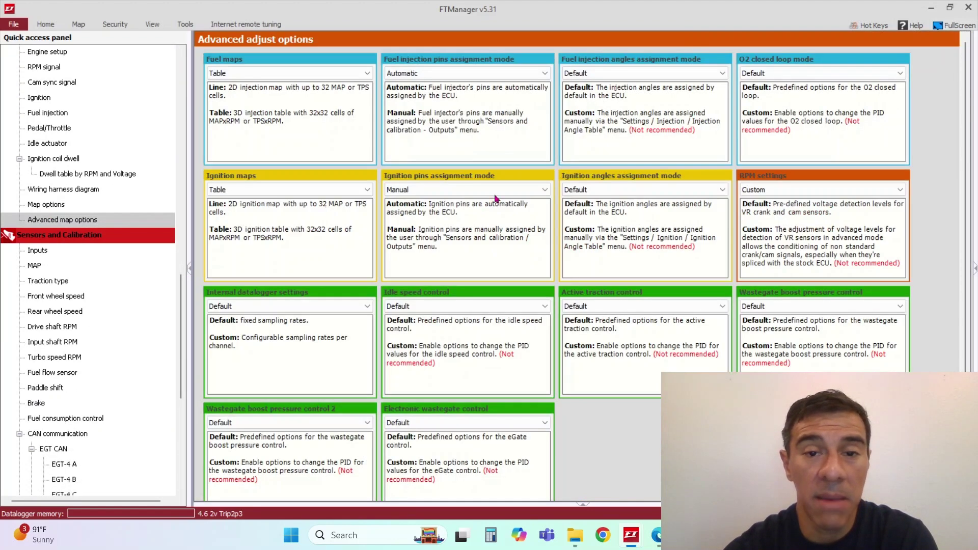
click(353, 191)
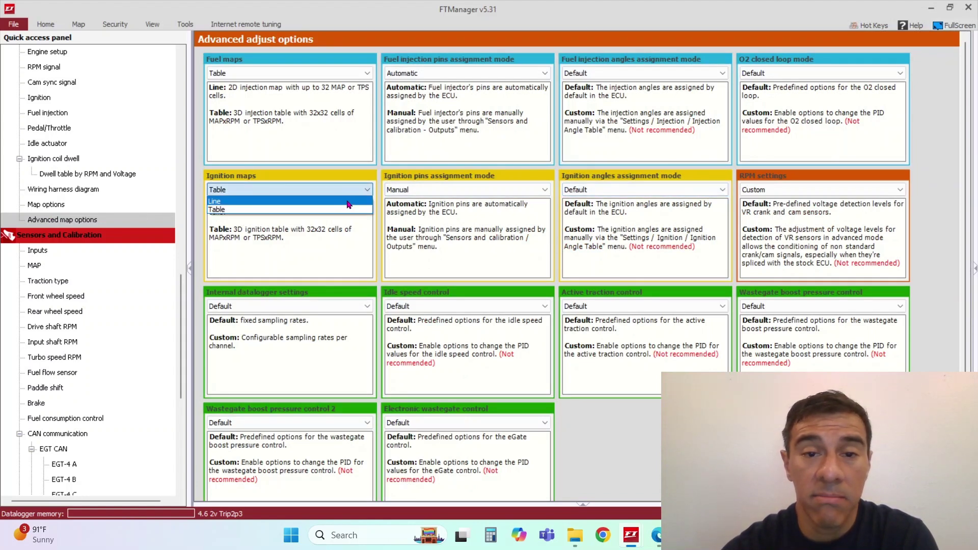
click(349, 203)
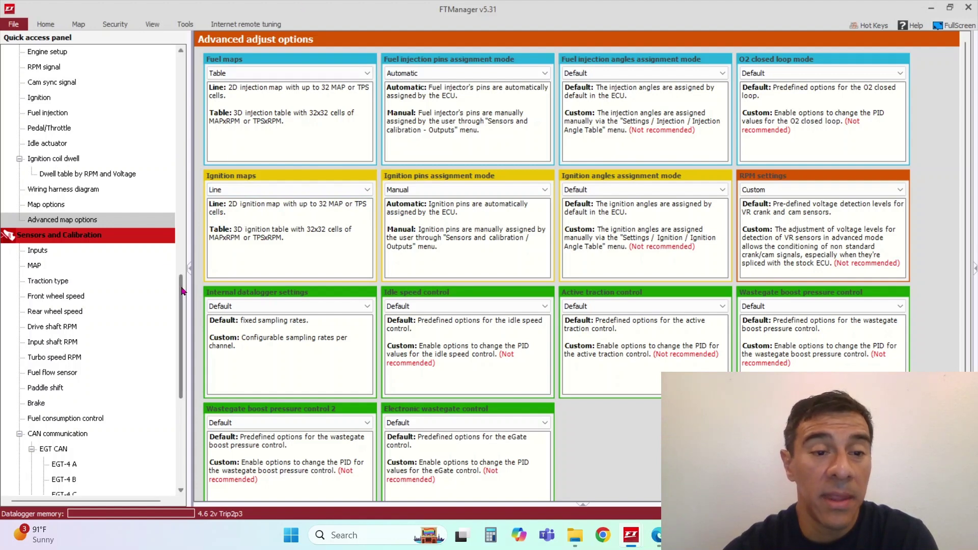
drag(181, 281, 193, 128)
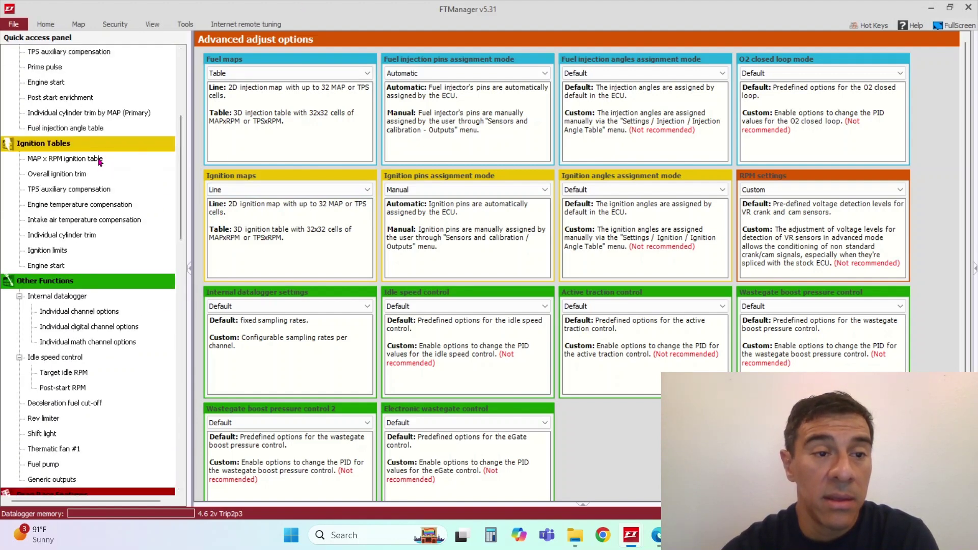
click(99, 161)
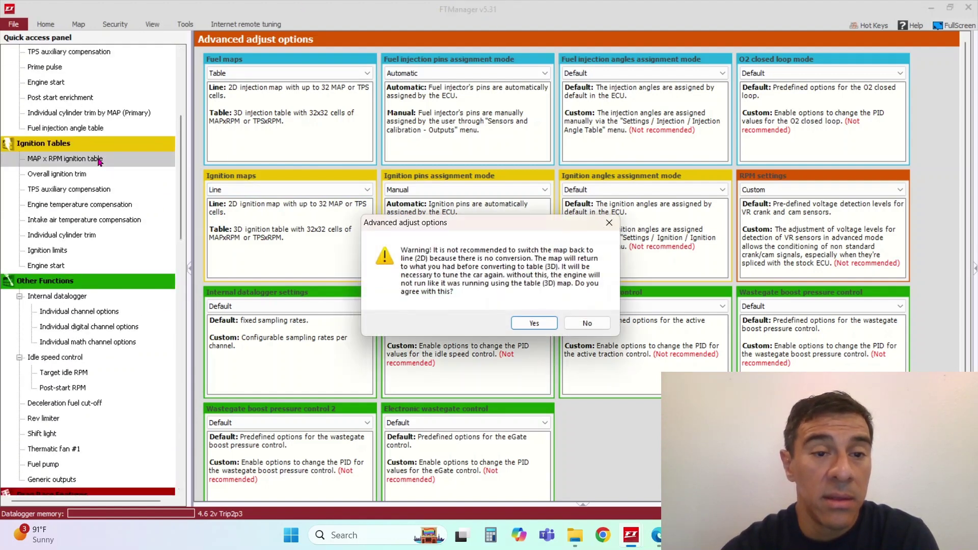
click(534, 323)
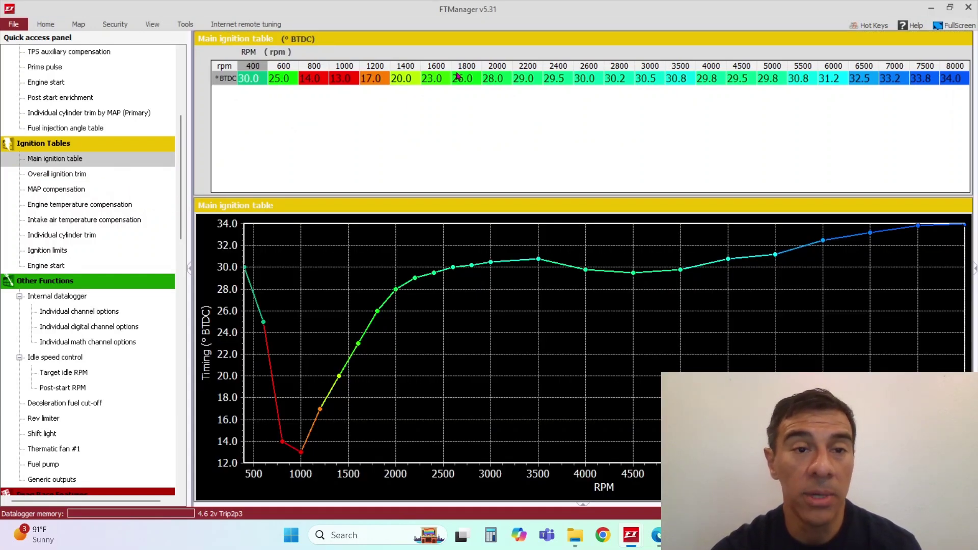
- Review the full timing row of the Main ignition table and the MAP compensation table, returning to the Main ignition table
click(227, 68)
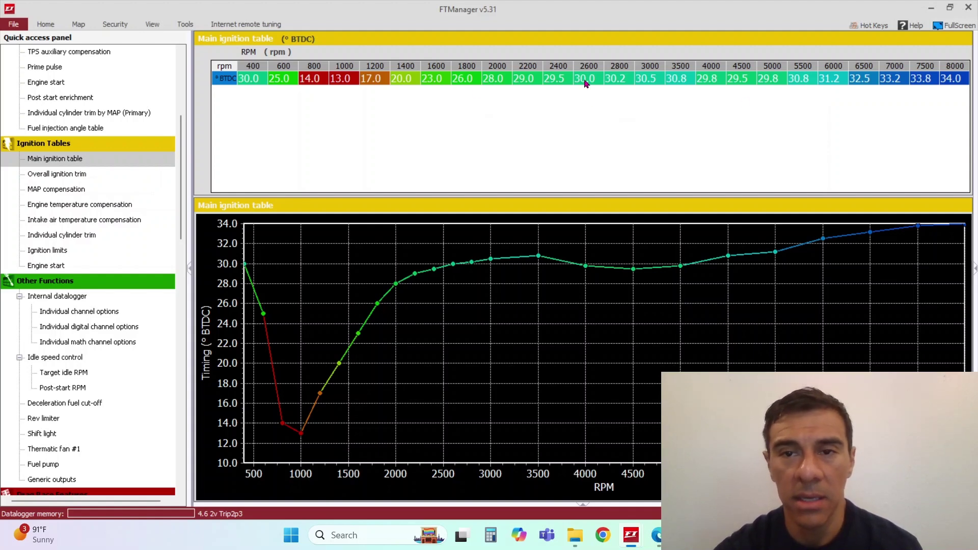
click(59, 189)
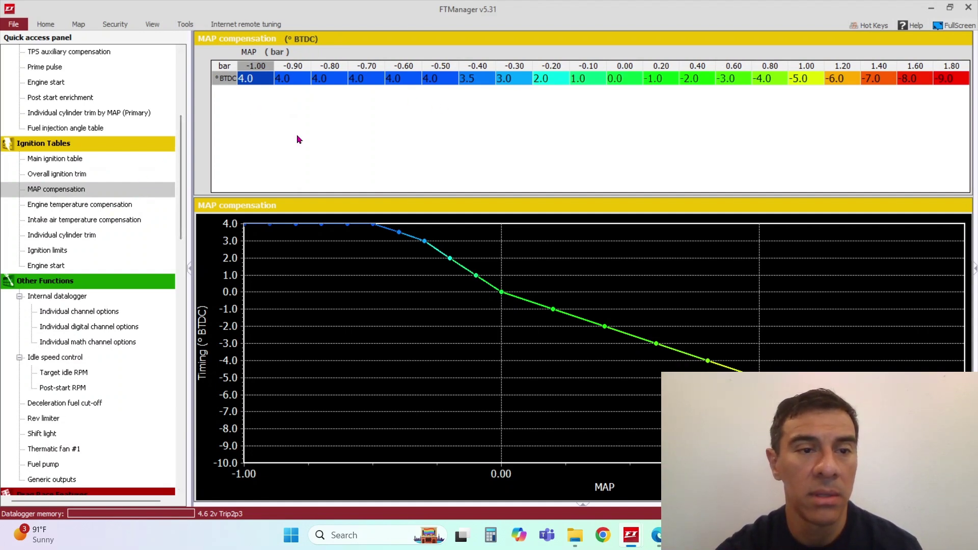
mouse_move(183, 151)
mouse_down()
mouse_move(180, 172)
mouse_move(180, 155)
mouse_up()
click(54, 144)
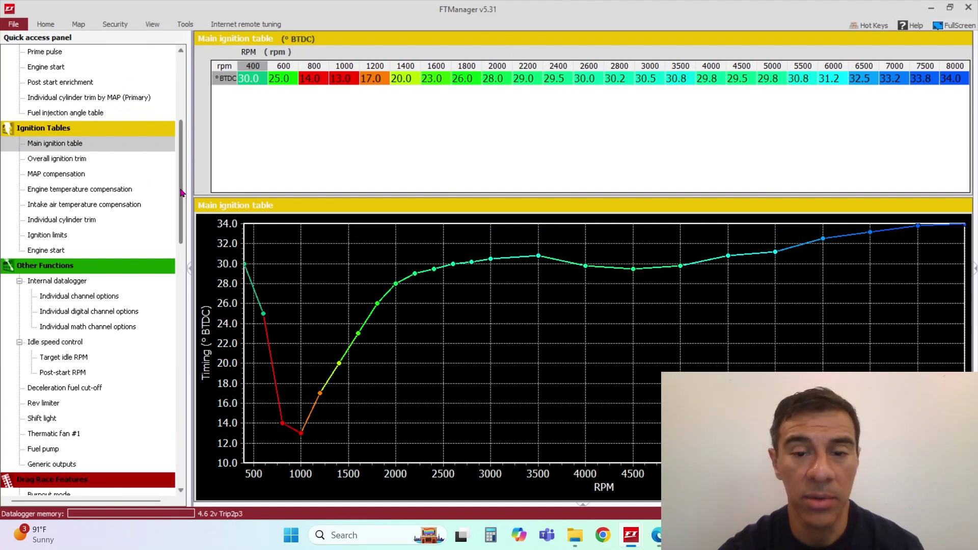
- Open the advanced map options, view the ignition pins assignment mode choices and set the Ignition angles assignment mode to Custom
drag(182, 193, 186, 323)
click(39, 189)
click(76, 311)
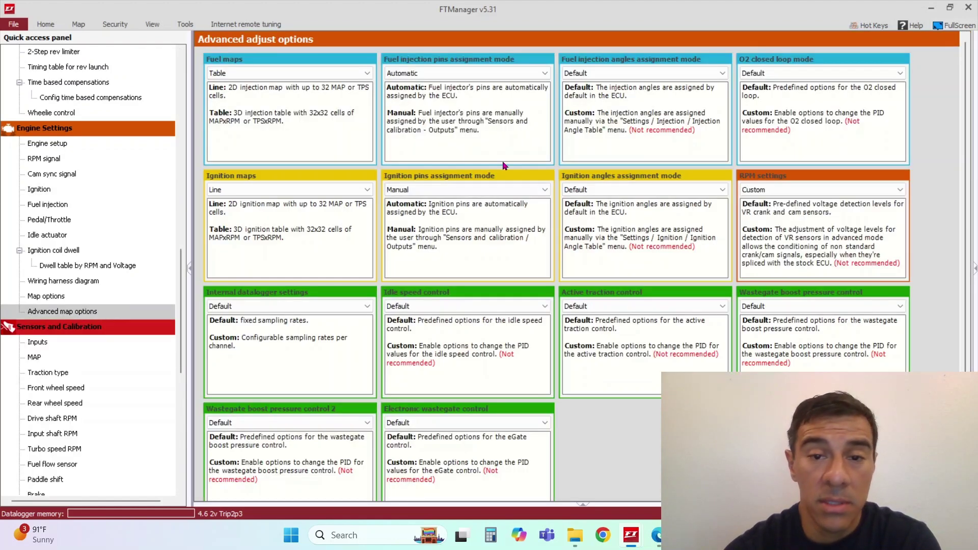
click(472, 197)
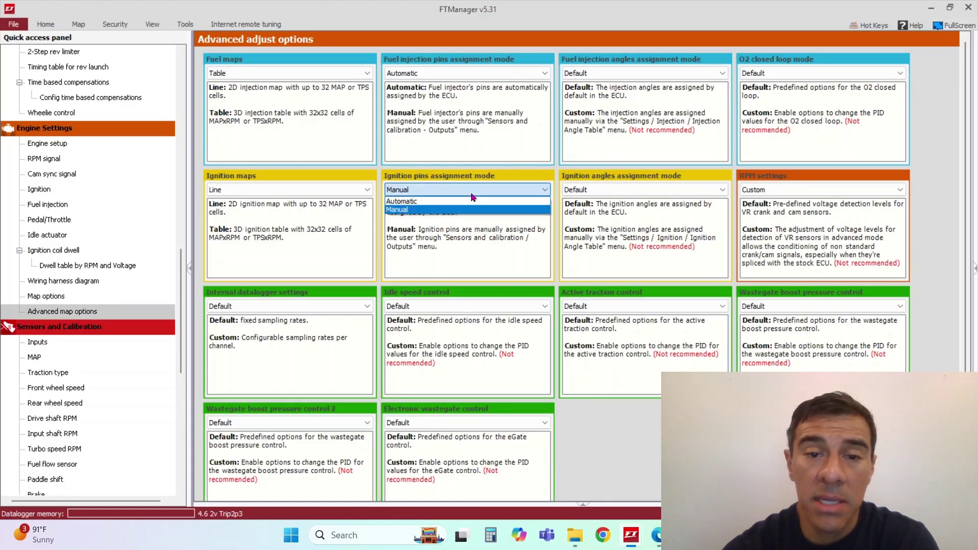
click(484, 228)
click(610, 184)
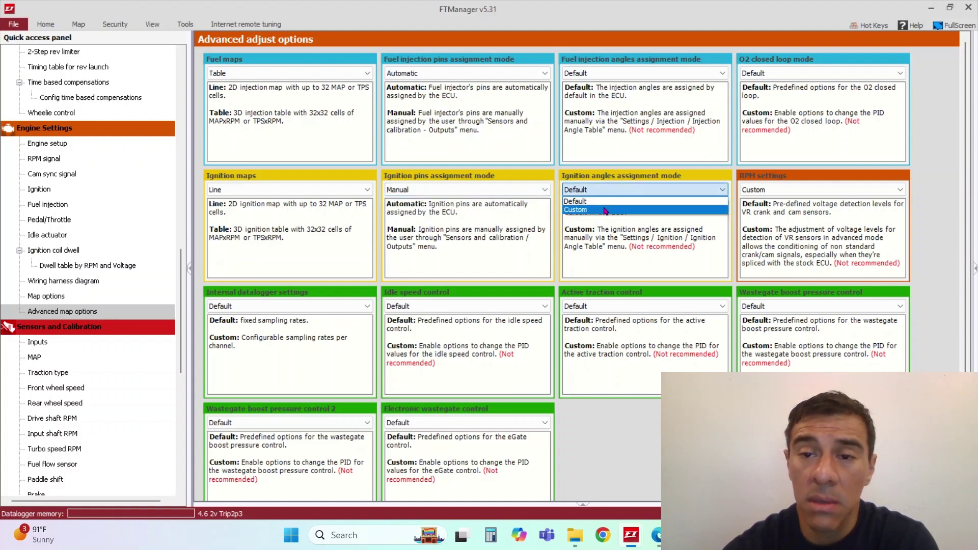
click(605, 210)
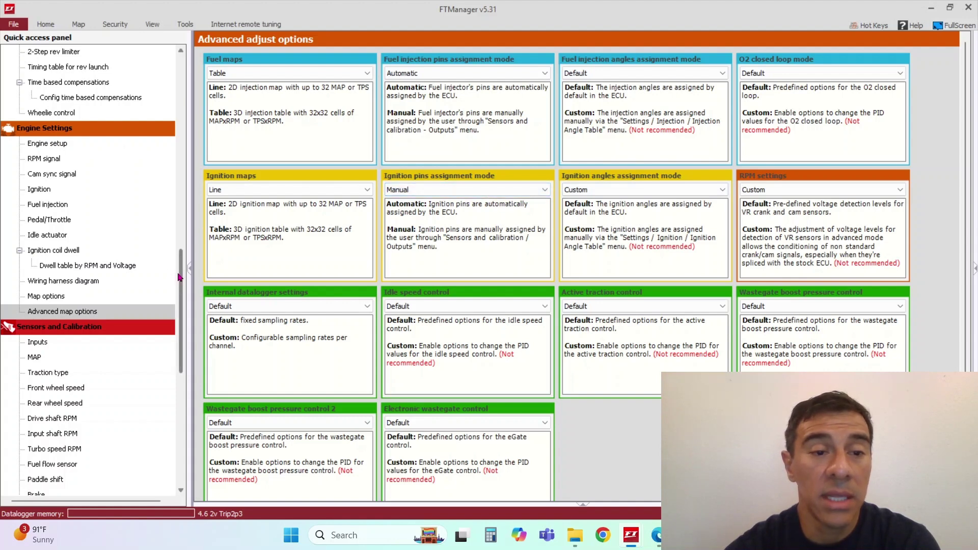
- Open the Outputs settings and examine the ignition assignment choices for Gray output #1
drag(182, 280, 182, 236)
scroll(173, 338, down, 15)
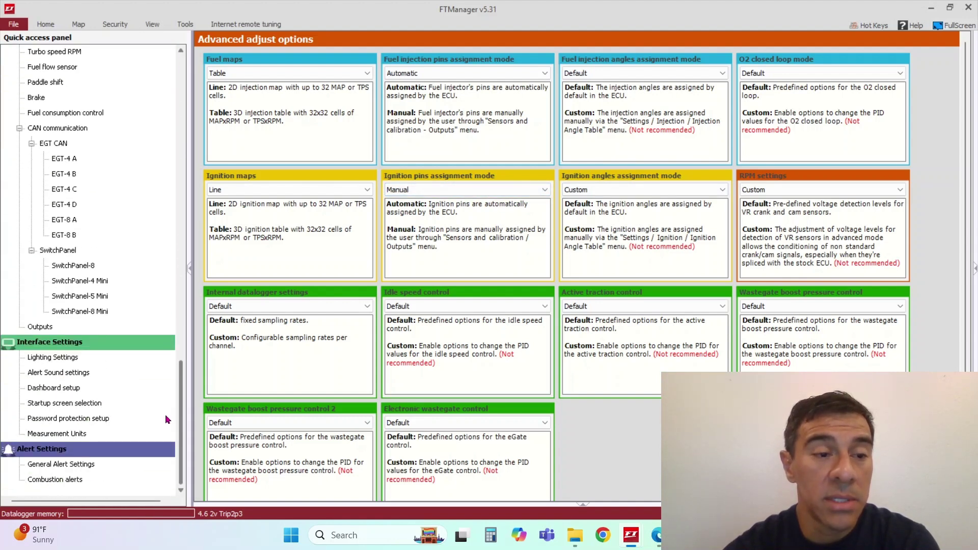
click(40, 330)
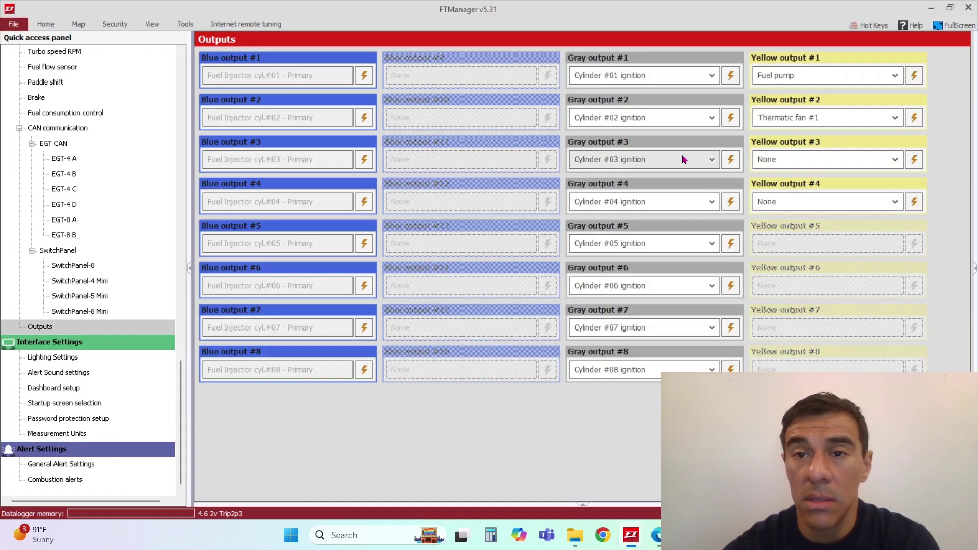
click(711, 76)
click(624, 389)
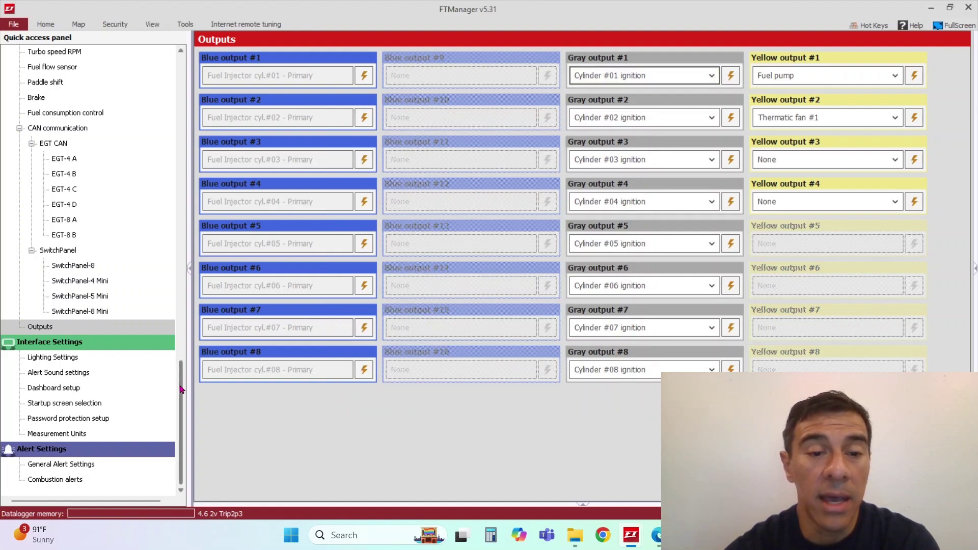
- Set the Fuel injection pins assignment mode to Manual in the advanced map options and check the blue injector outputs in the Outputs settings
drag(181, 379, 179, 266)
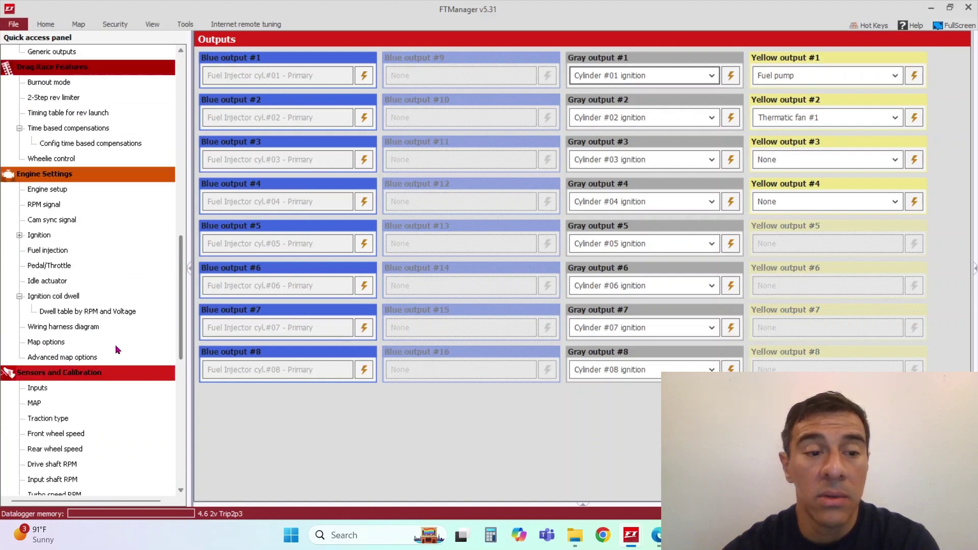
click(76, 357)
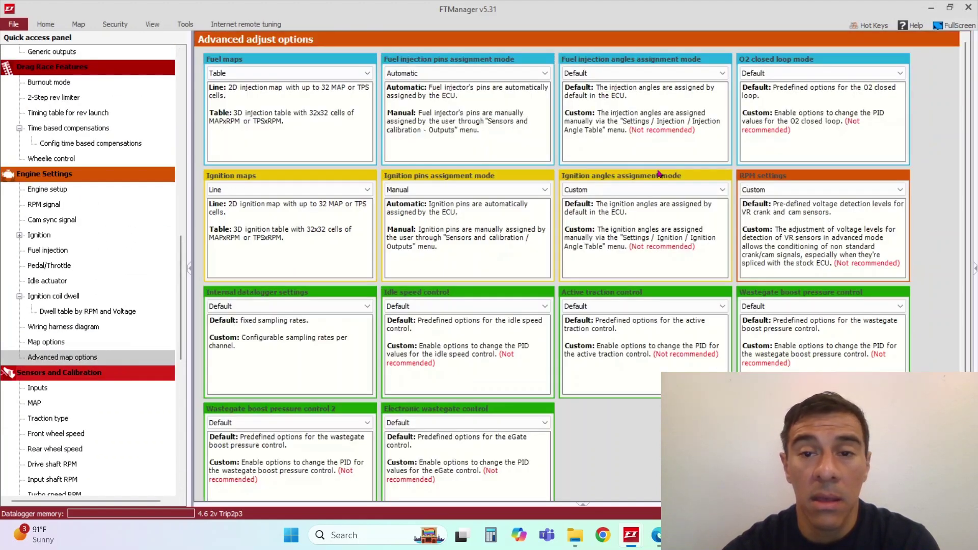
click(498, 73)
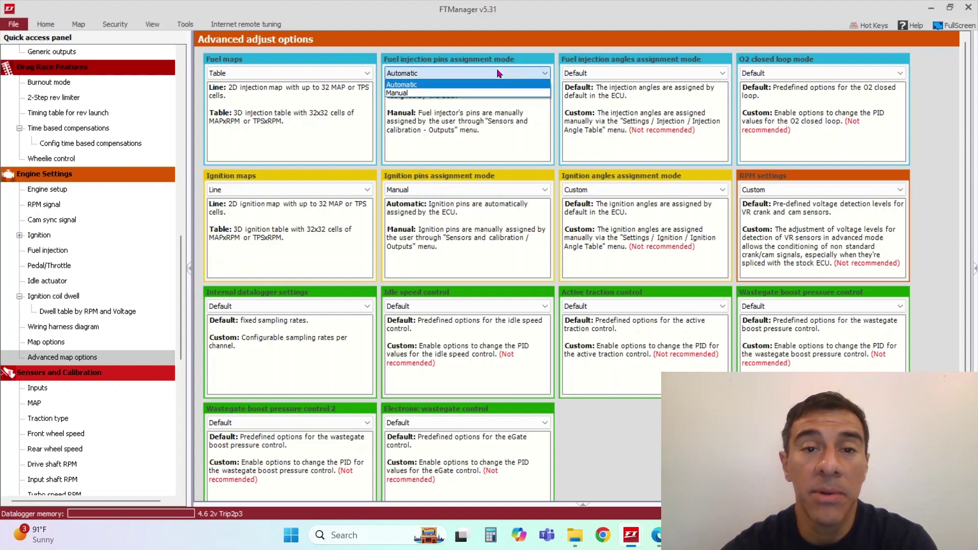
click(493, 93)
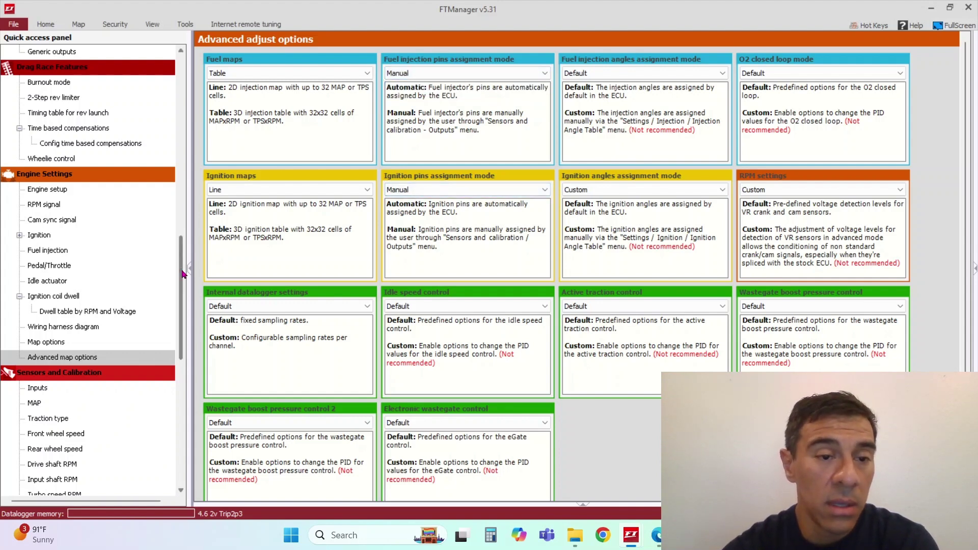
drag(181, 270, 158, 383)
click(51, 388)
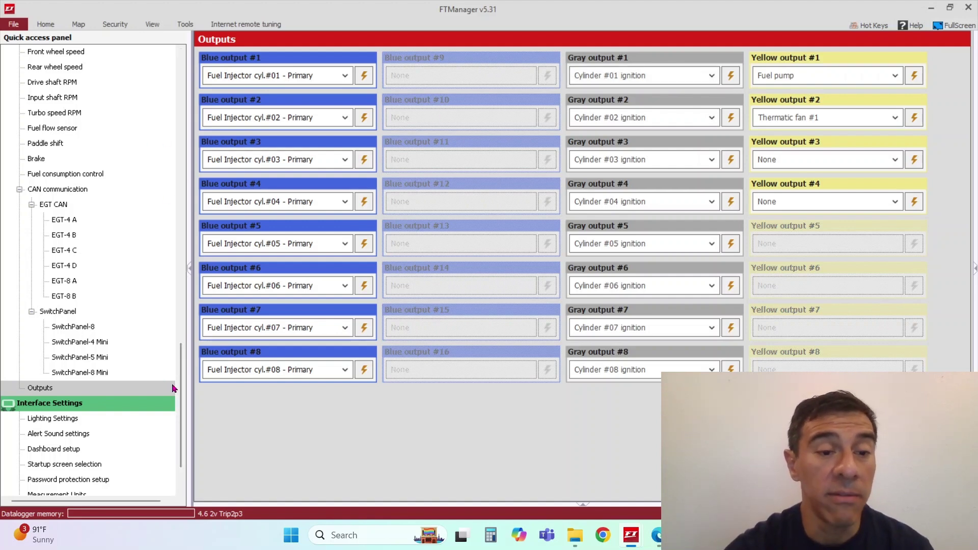
- Return to the advanced map options and look over the Ignition maps choices
scroll(183, 326, up, 6)
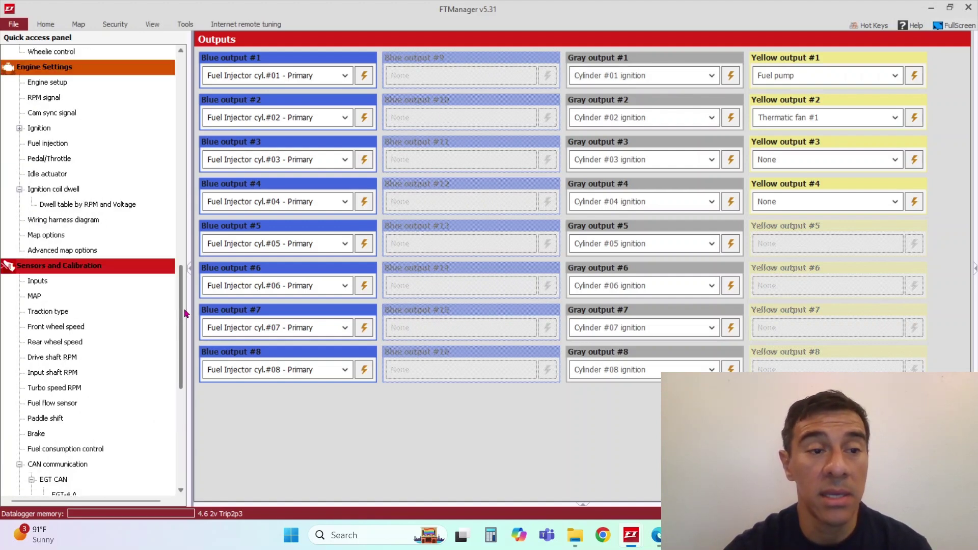
click(83, 250)
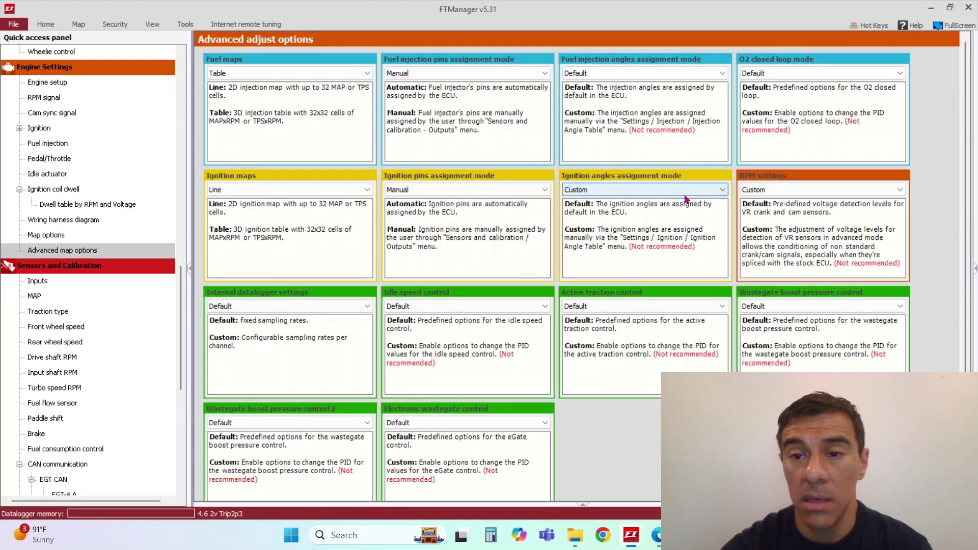
click(284, 190)
click(178, 289)
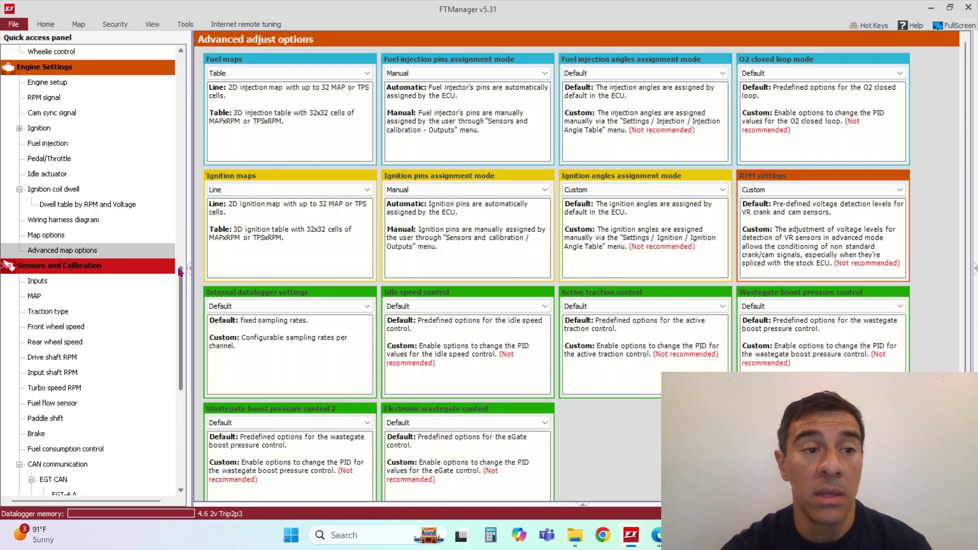
- Open the Ignition angle table under the Ignition settings and inspect the cylinder selection of its first row
click(41, 128)
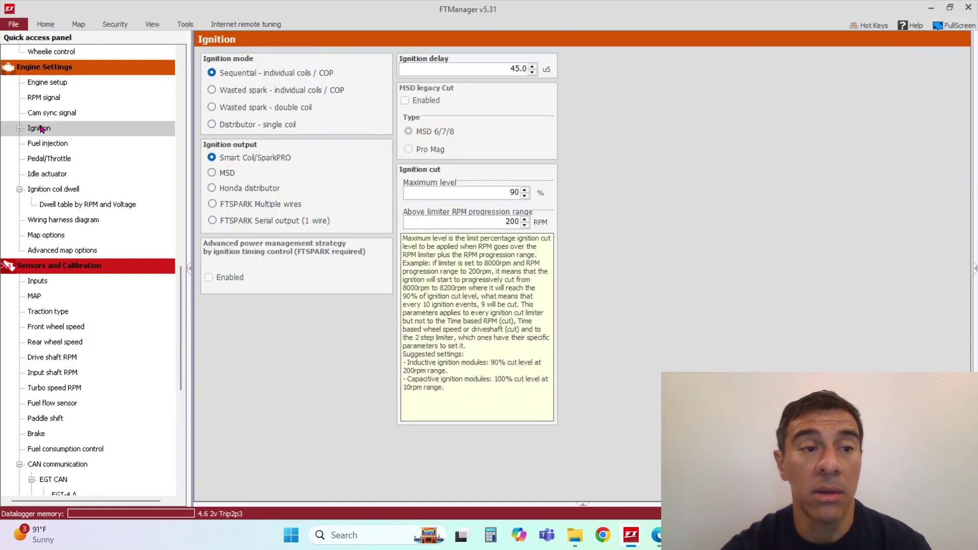
double_click(42, 128)
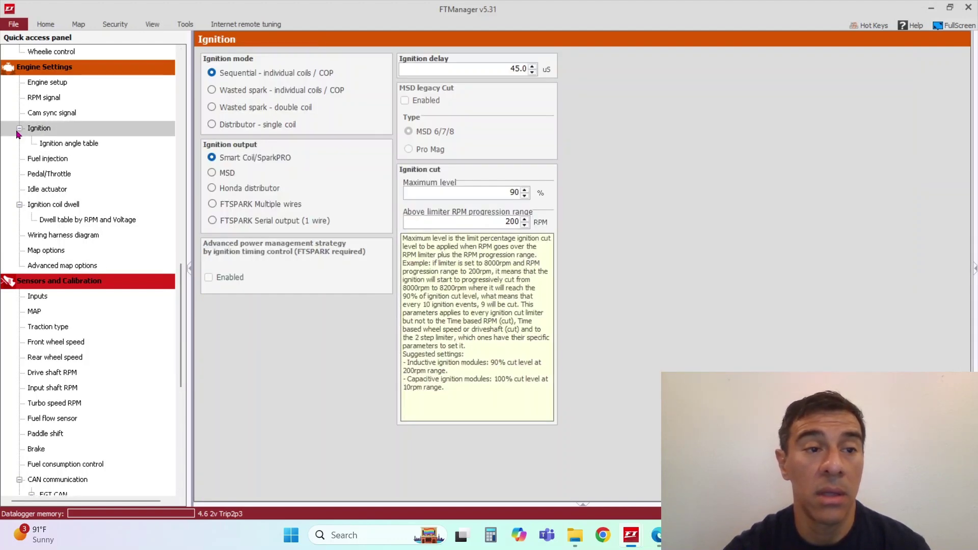
click(65, 146)
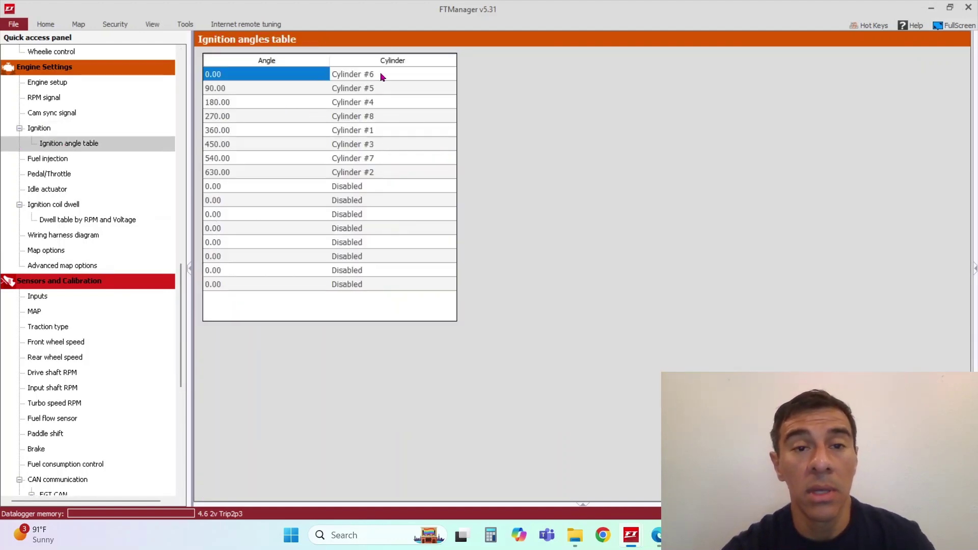
click(378, 75)
click(506, 89)
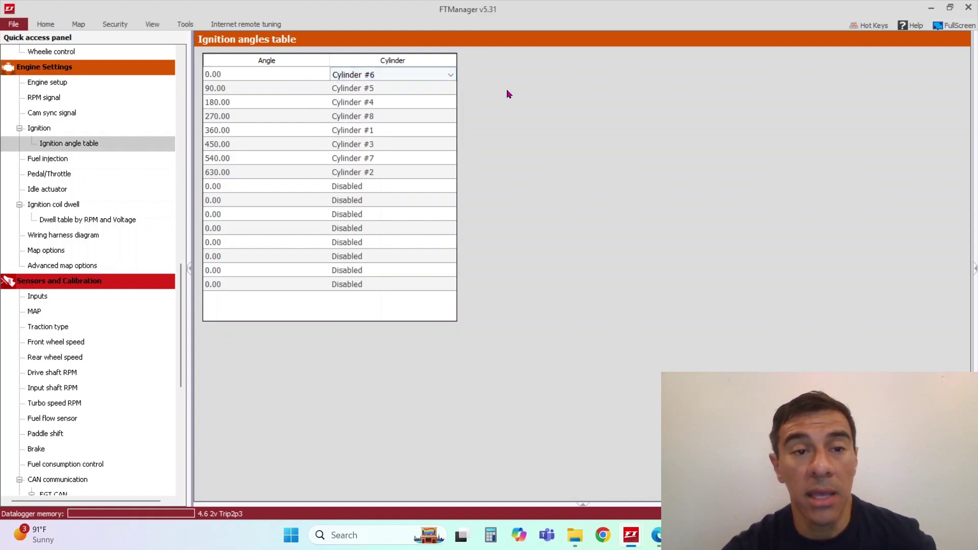
- Set the ignition angle of Cylinder #5 to 40 in the ignition angles table
click(231, 94)
click(230, 88)
double_click(230, 88)
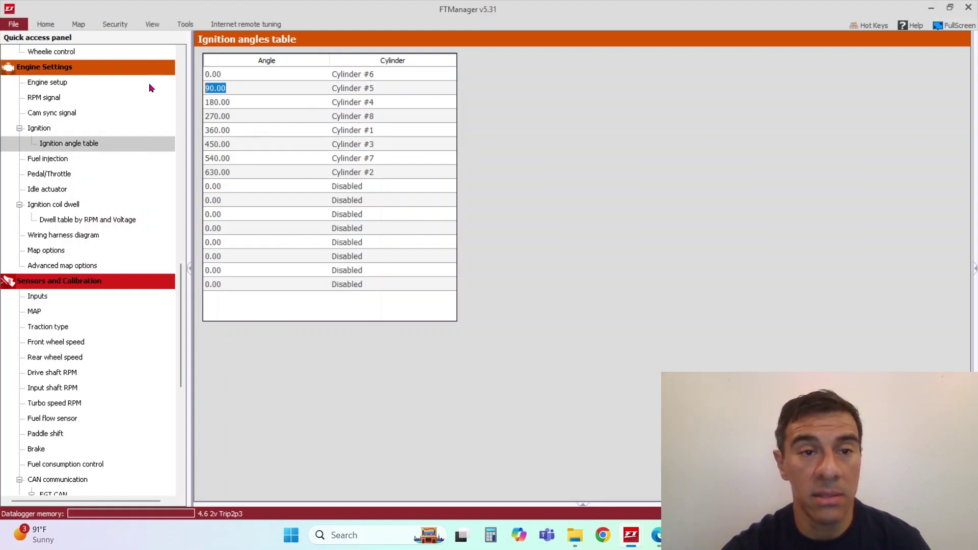
text(40)
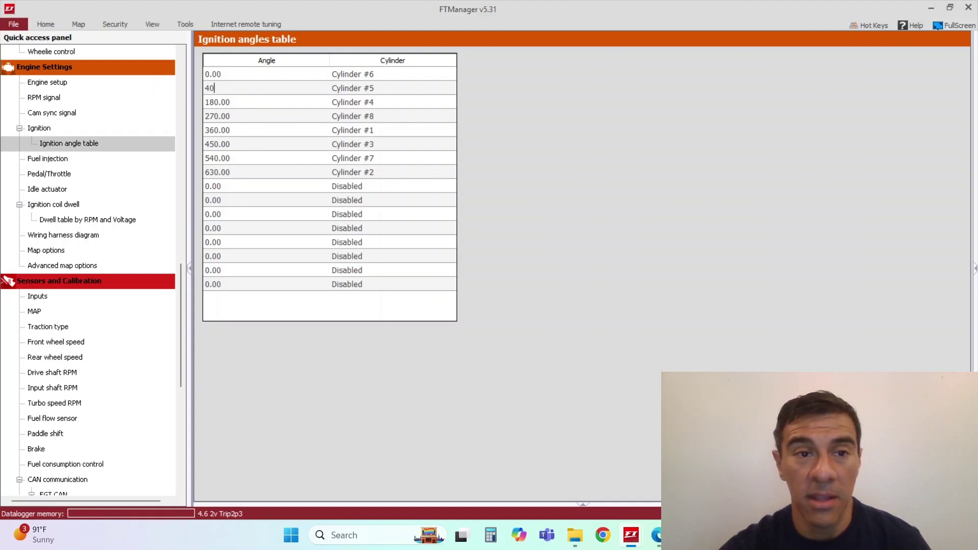
key(Return)
- Restore the ignition angle of Cylinder #5 to 90
click(232, 89)
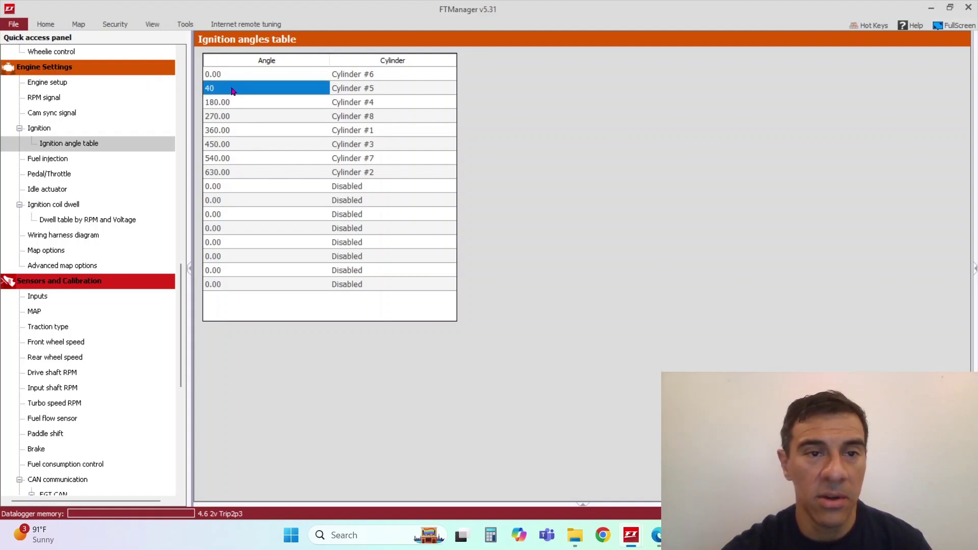
text(9.)
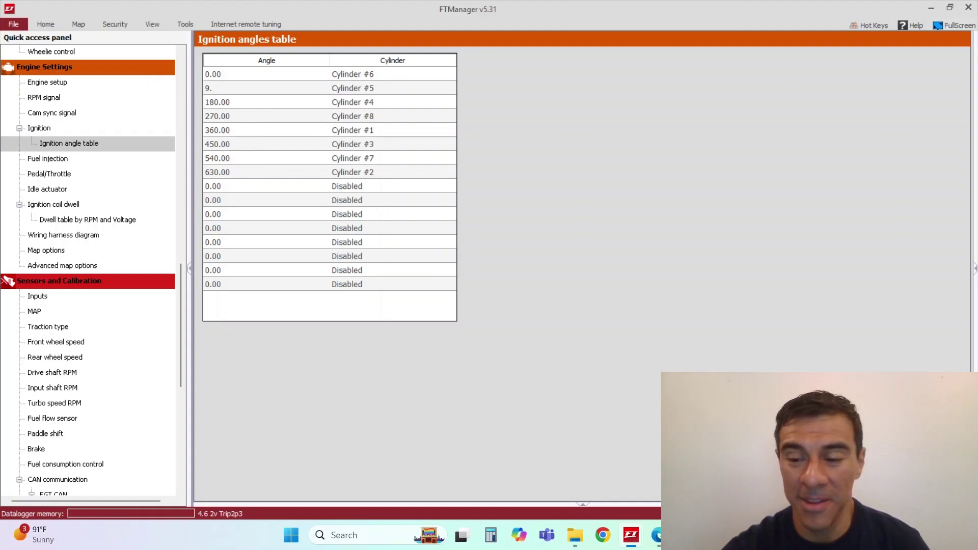
text(0)
key(Return)
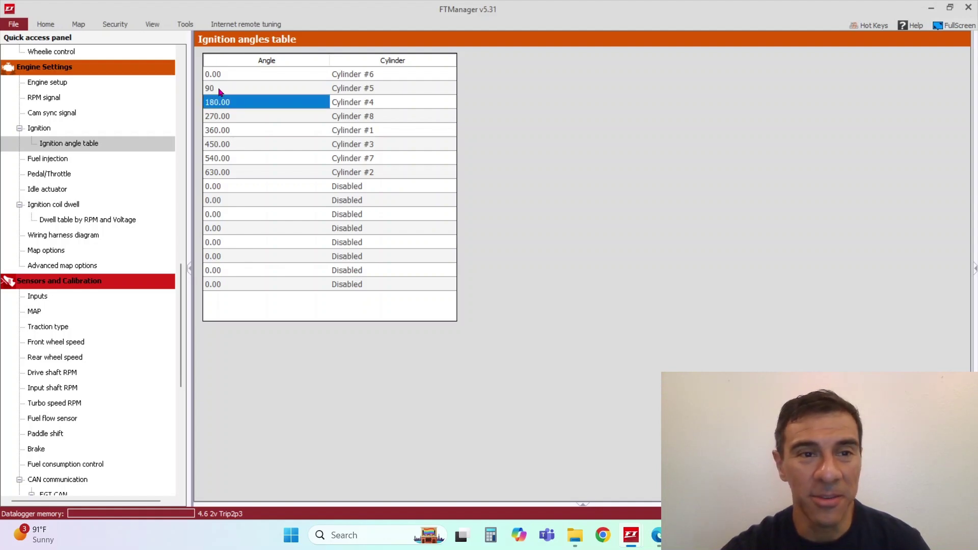
- Set the Ignition angles assignment mode back to Default in the advanced map options and reopen the Ignition settings
click(40, 131)
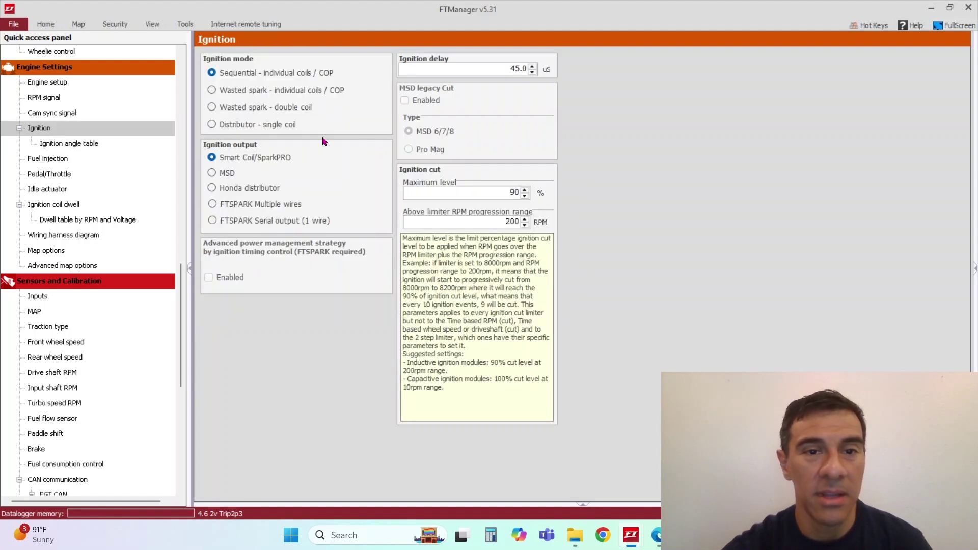
click(63, 262)
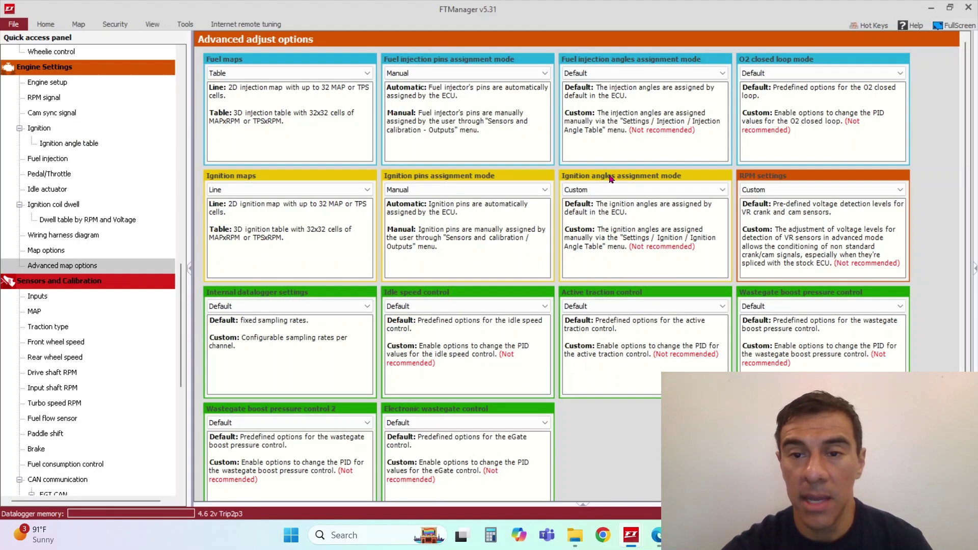
click(612, 196)
click(609, 203)
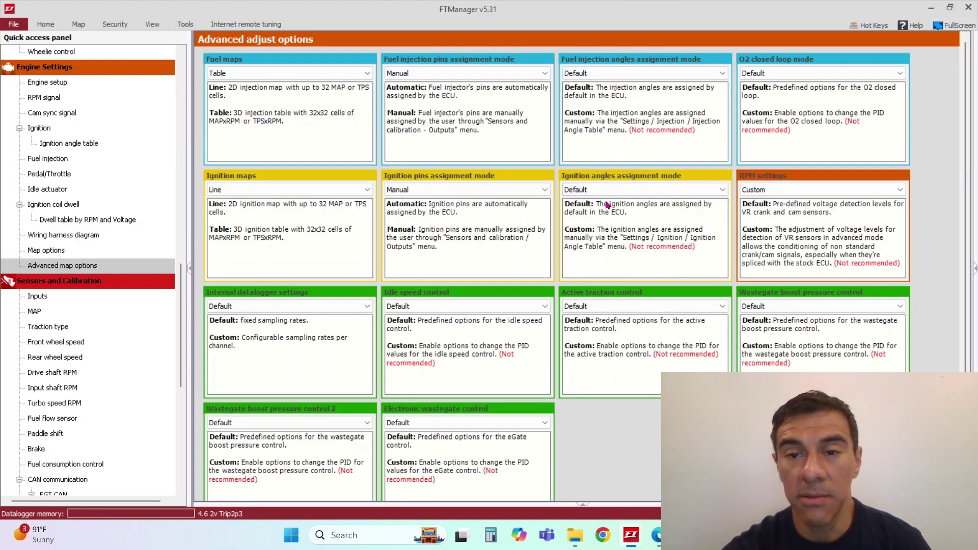
click(45, 130)
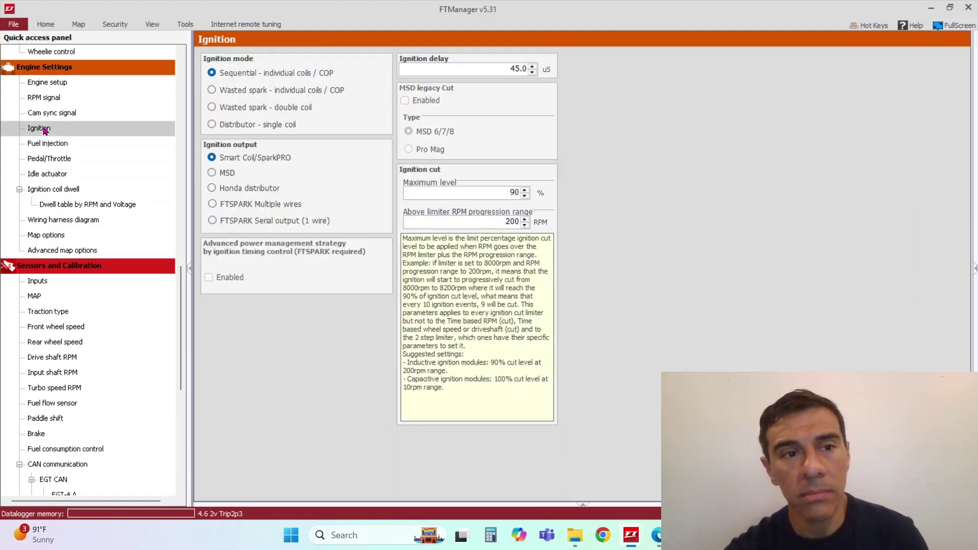
- Open the Main ignition table and review its timing curve over RPM
drag(181, 300, 179, 154)
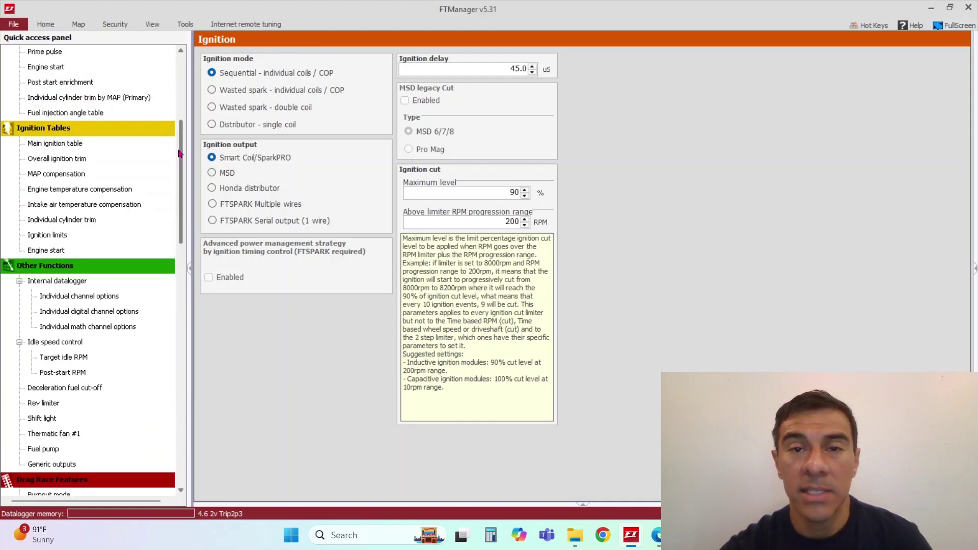
click(68, 144)
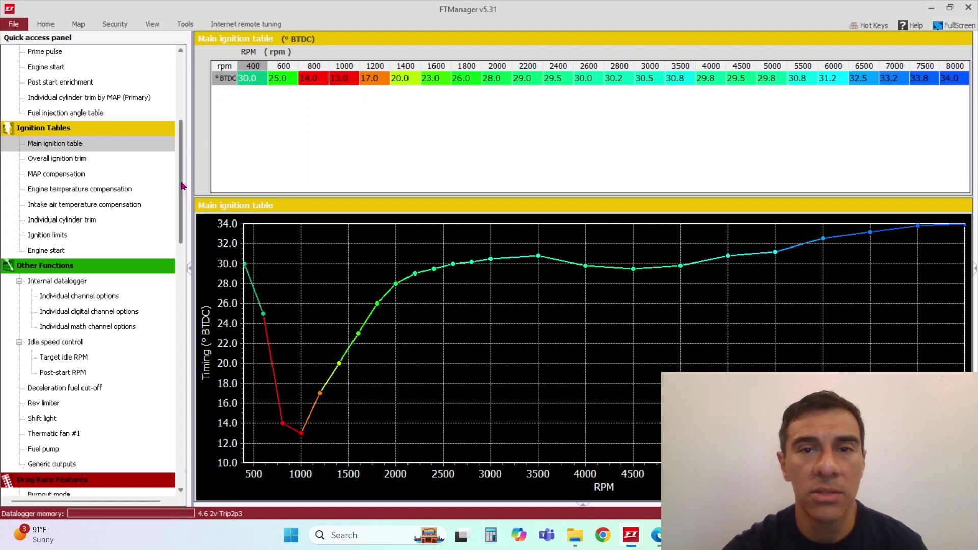
drag(182, 186, 192, 318)
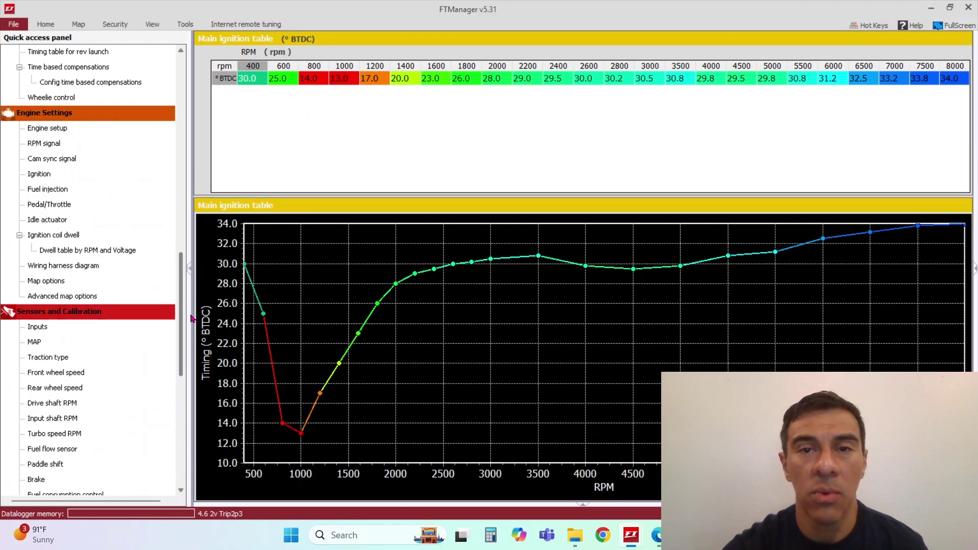